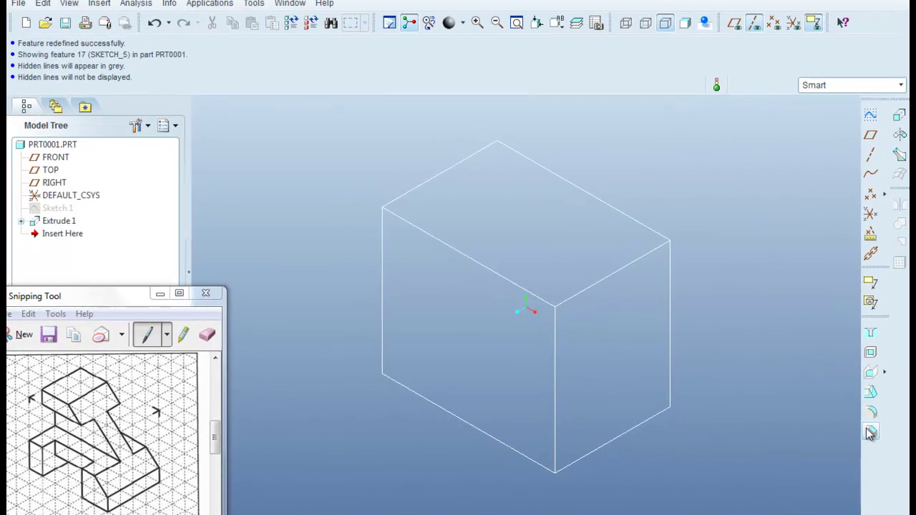
Step: Chamfer the block's top edge with a 4.00 D x D edge chamfer, then orbit to the underside
click(870, 433)
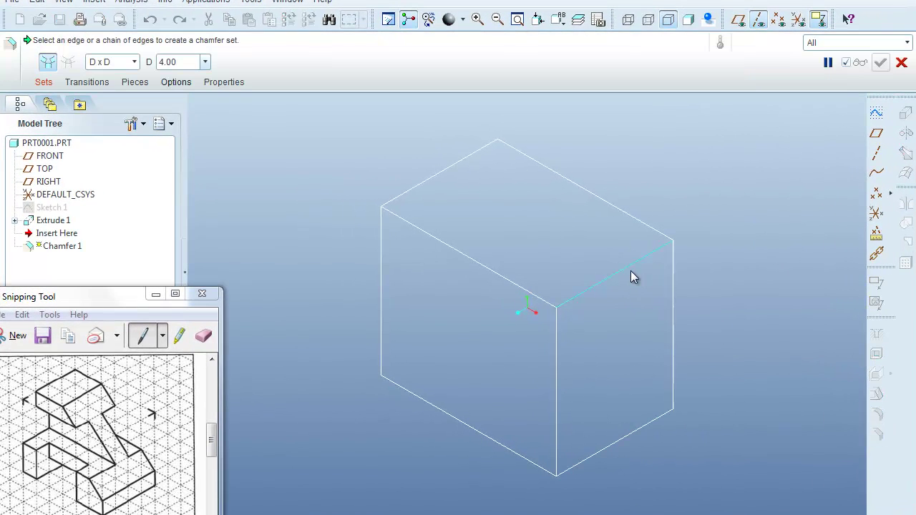
click(628, 266)
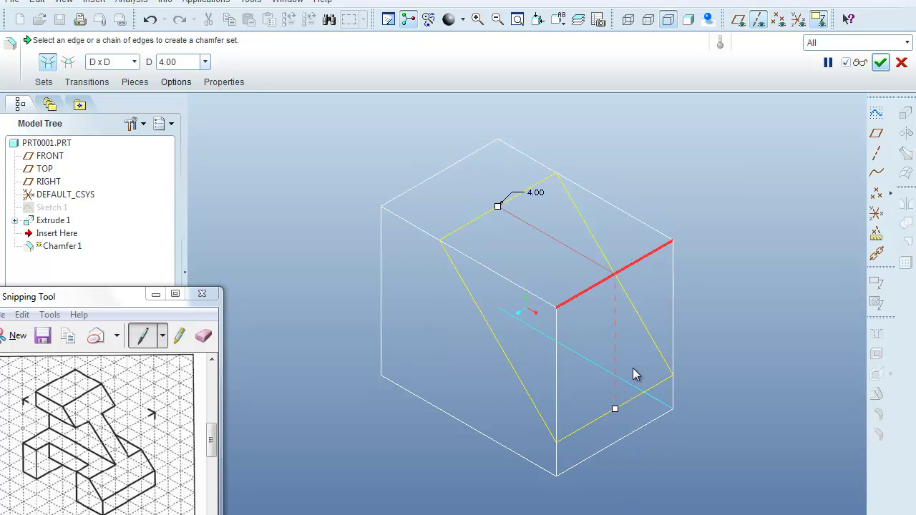
click(880, 62)
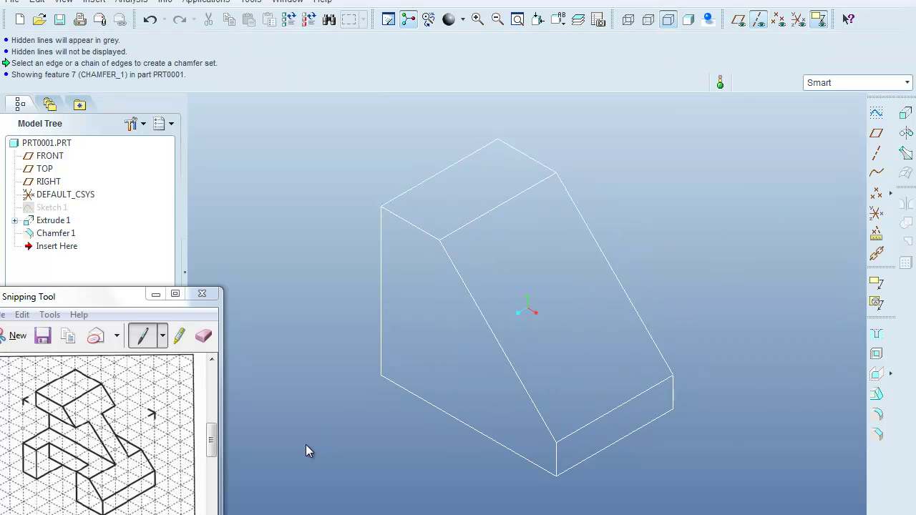
middle_drag(352, 445, 304, 356)
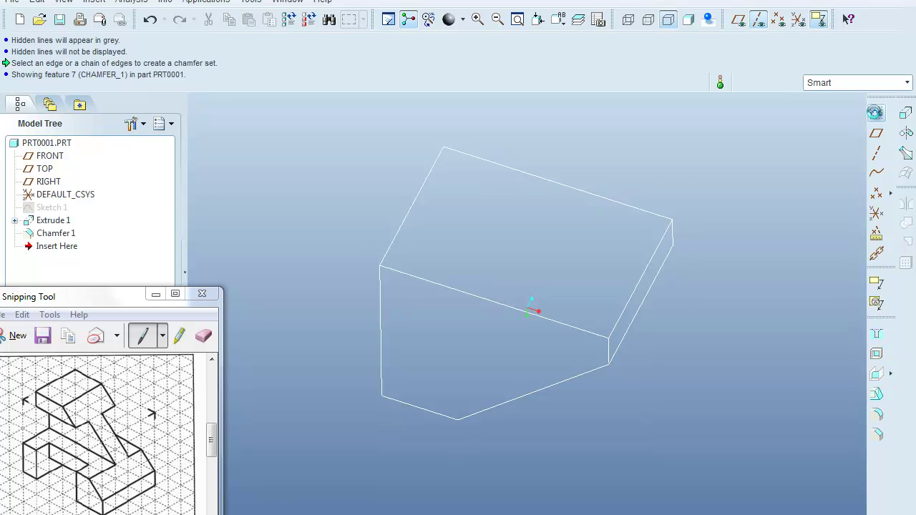
Step: Start a sketch on the block's bottom face, reusing its top and bottom edges
click(876, 114)
click(529, 206)
click(848, 282)
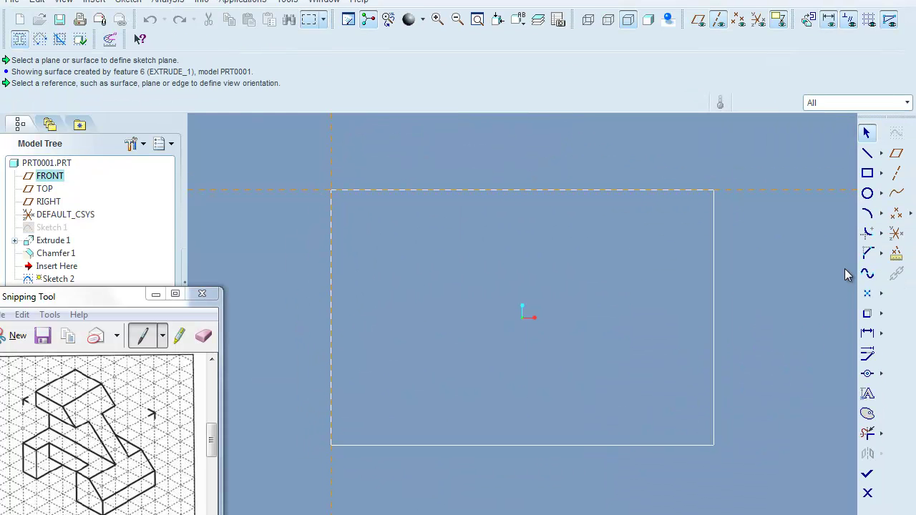
click(868, 316)
click(552, 190)
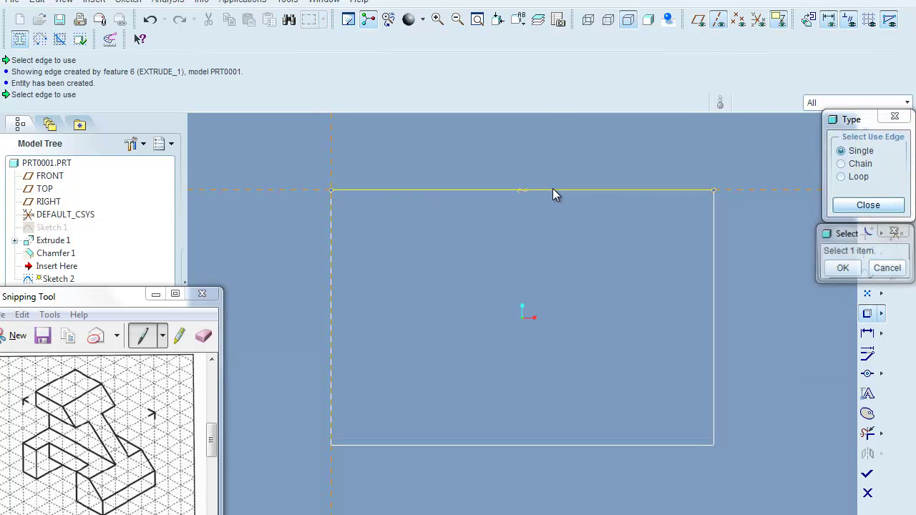
click(577, 445)
click(842, 268)
click(867, 205)
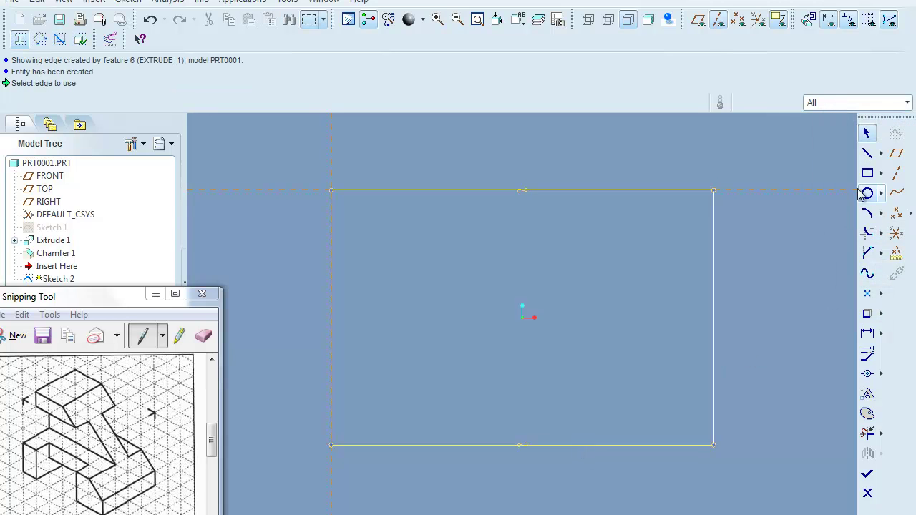
Step: Draw two vertical lines spanning from the top edge to the bottom edge
click(867, 153)
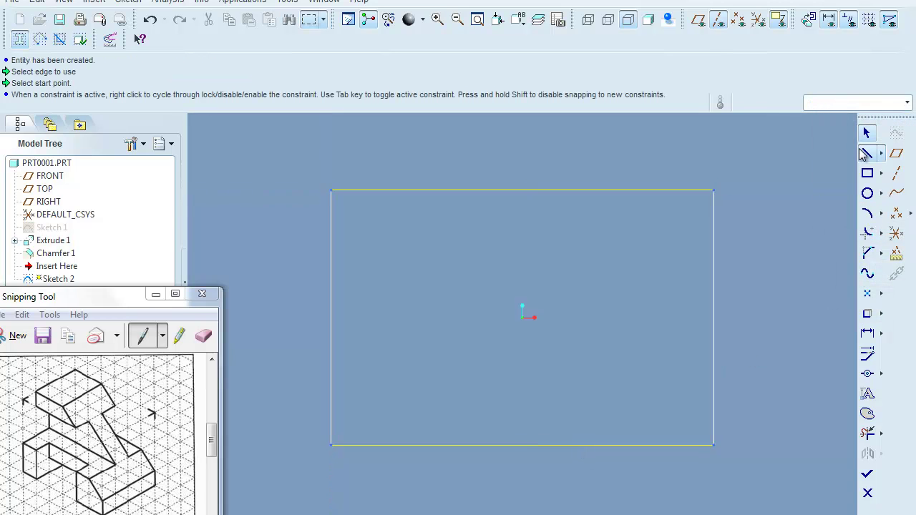
click(430, 191)
click(431, 445)
middle_click(477, 383)
click(599, 190)
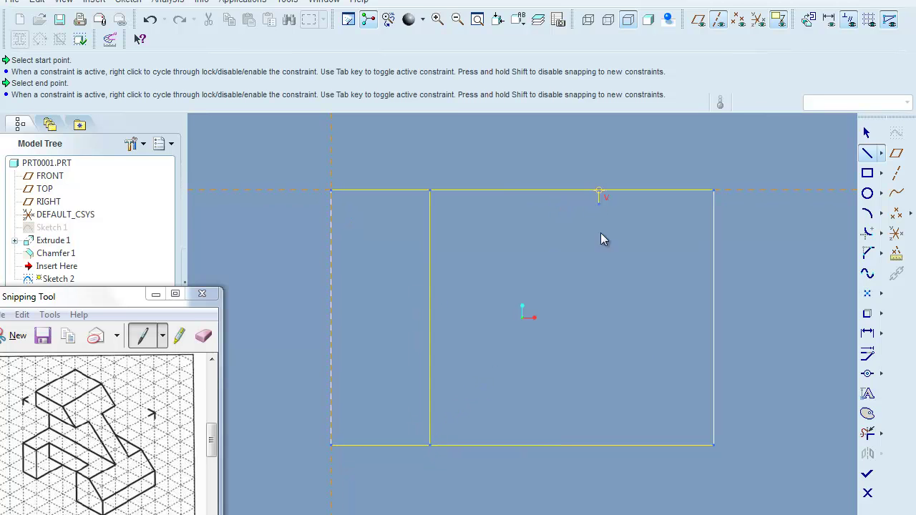
click(599, 444)
middle_click(673, 390)
Step: Trim the top and bottom edge pieces outside the lines, leaving a closed rectangular strip
click(868, 435)
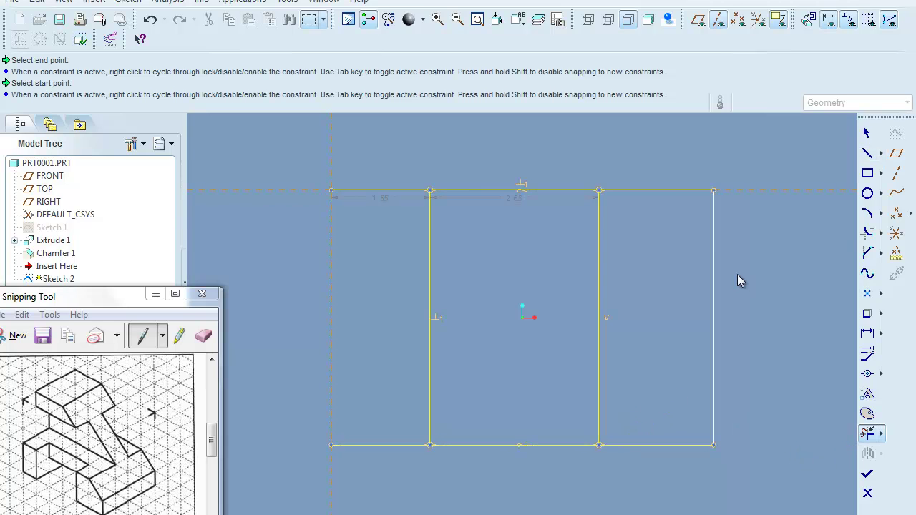
click(667, 191)
click(405, 191)
click(398, 444)
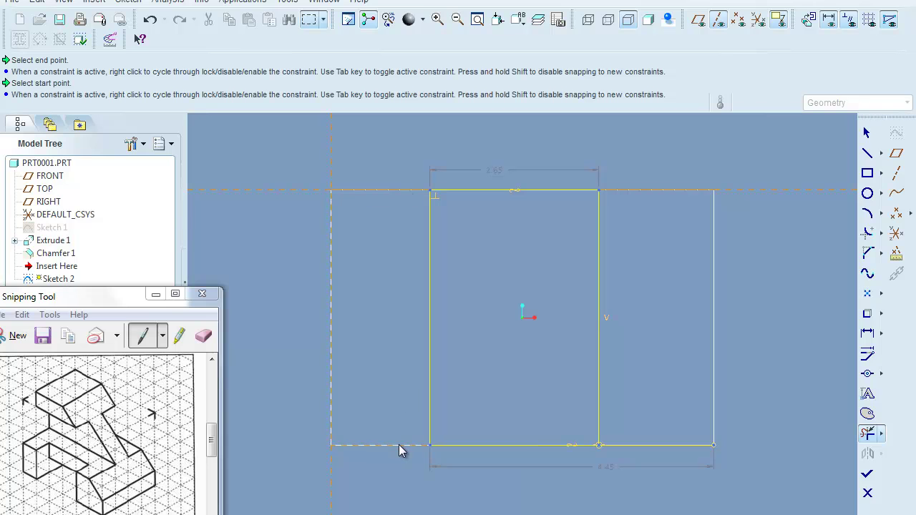
click(690, 446)
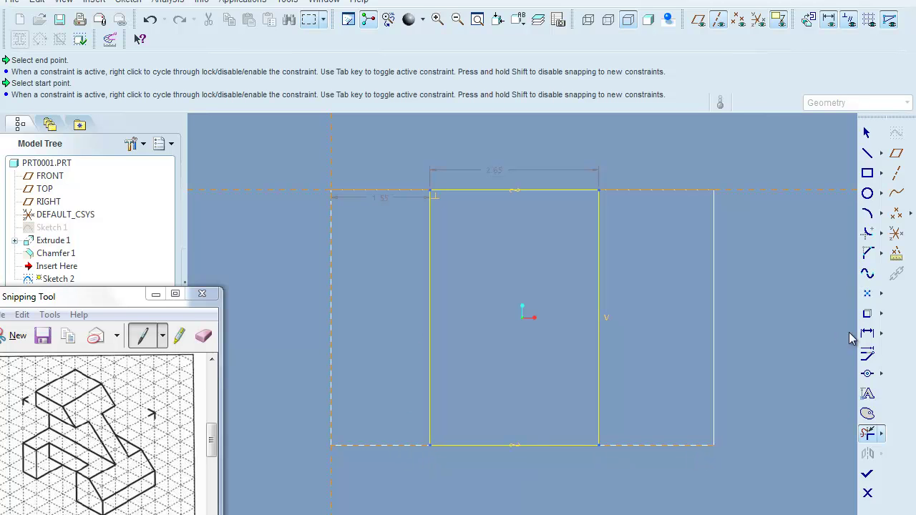
click(869, 334)
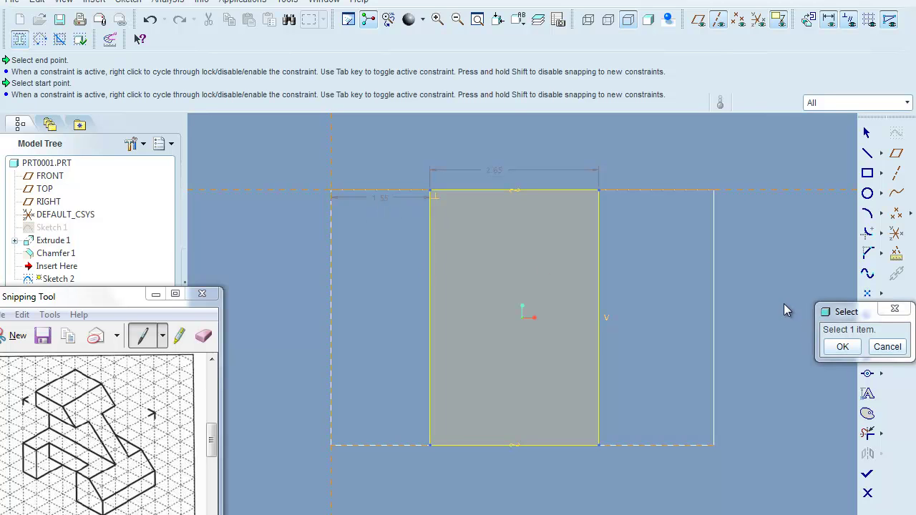
Step: Dimension the strip 2.00 from the face's right edge and 1.00 from its left edge
click(599, 239)
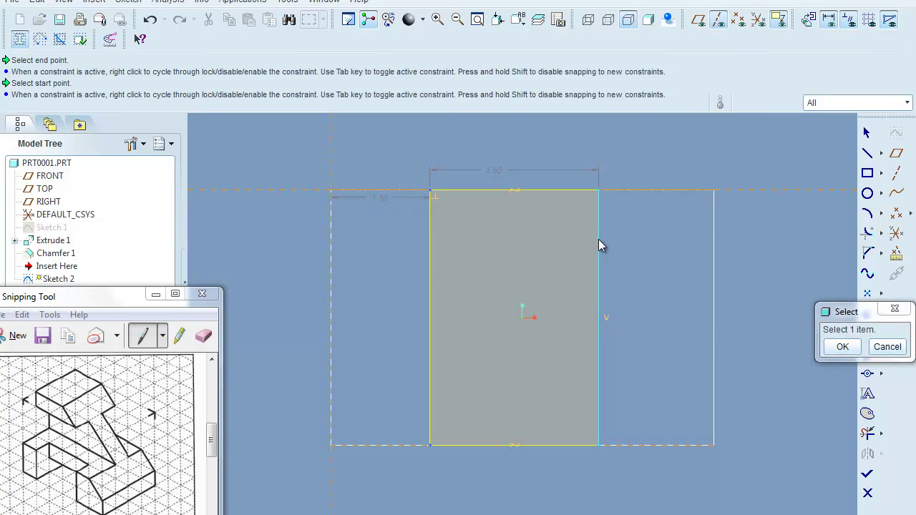
click(713, 246)
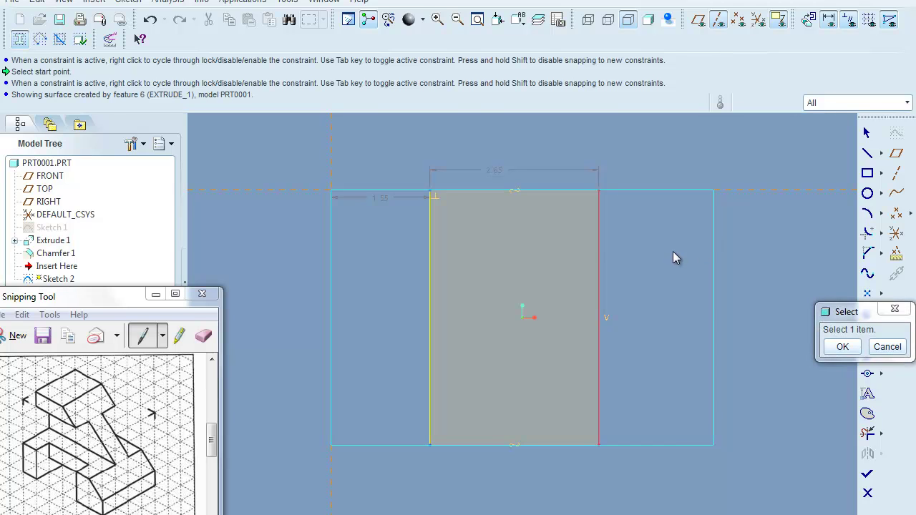
middle_click(672, 251)
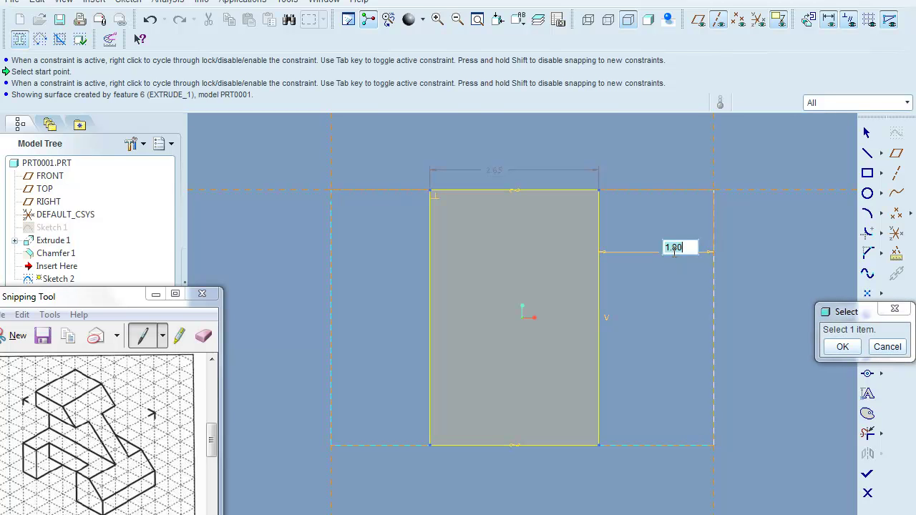
key(Return)
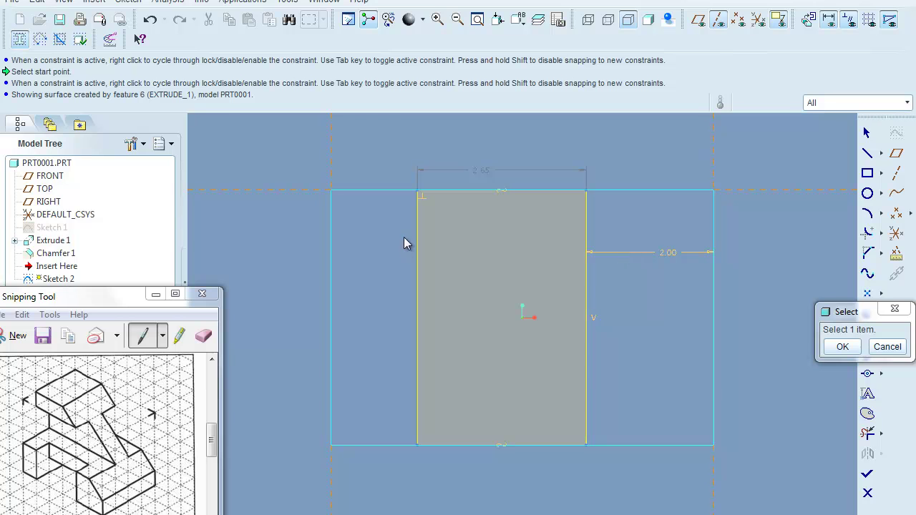
click(418, 265)
click(330, 272)
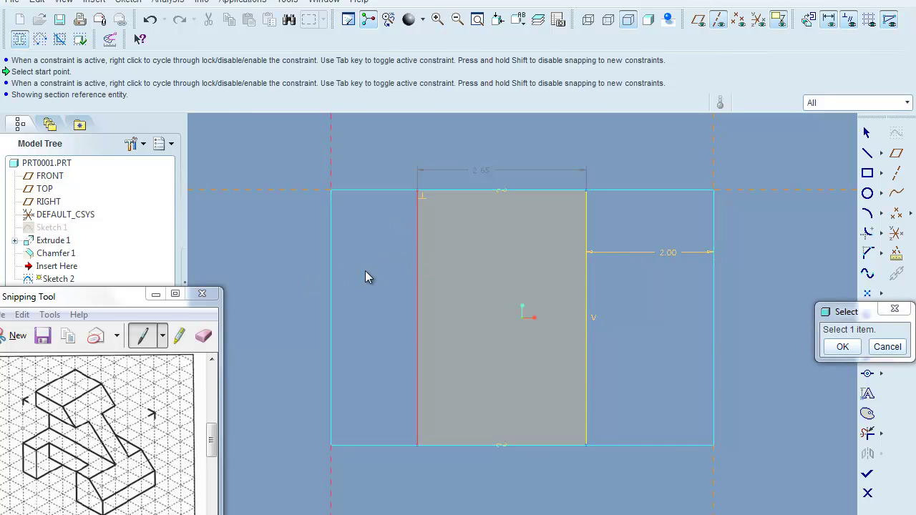
middle_click(365, 270)
text(1)
key(Return)
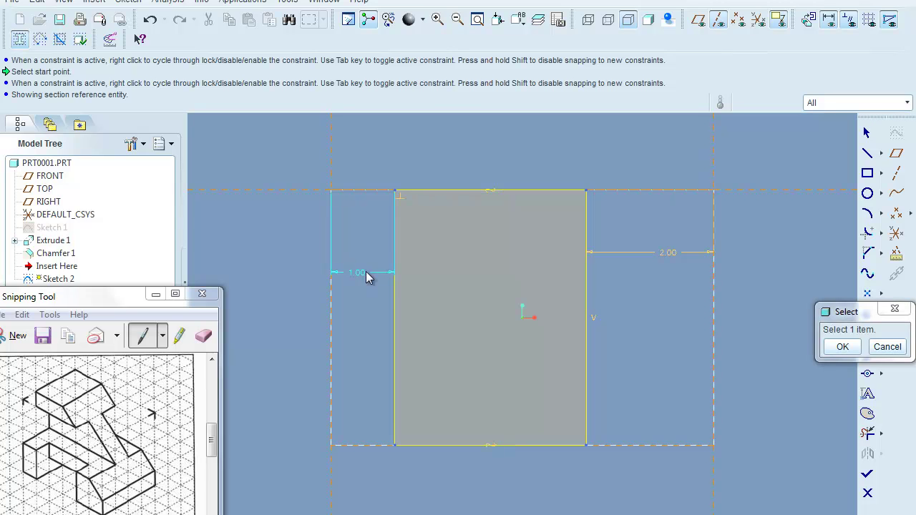
click(840, 347)
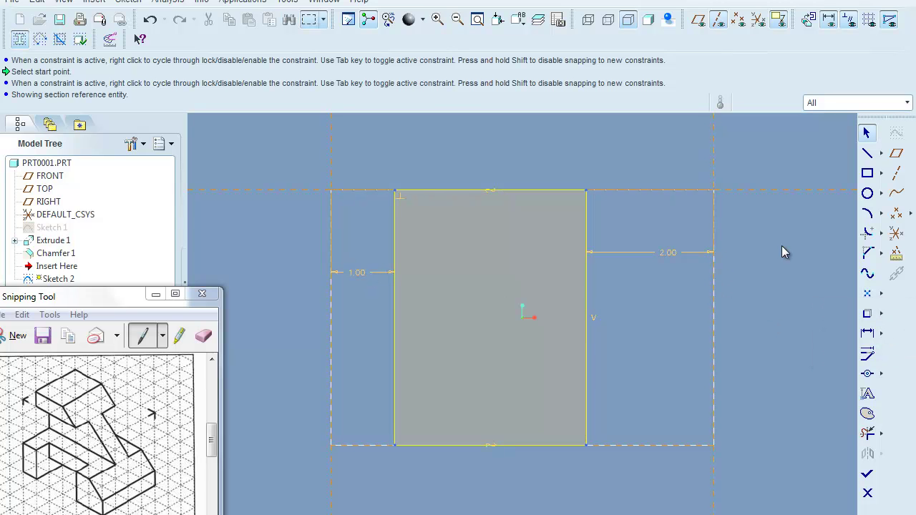
mouse_move(768, 278)
middle_down()
mouse_move(752, 317)
mouse_move(773, 302)
mouse_move(748, 351)
mouse_move(729, 327)
mouse_move(740, 352)
middle_up()
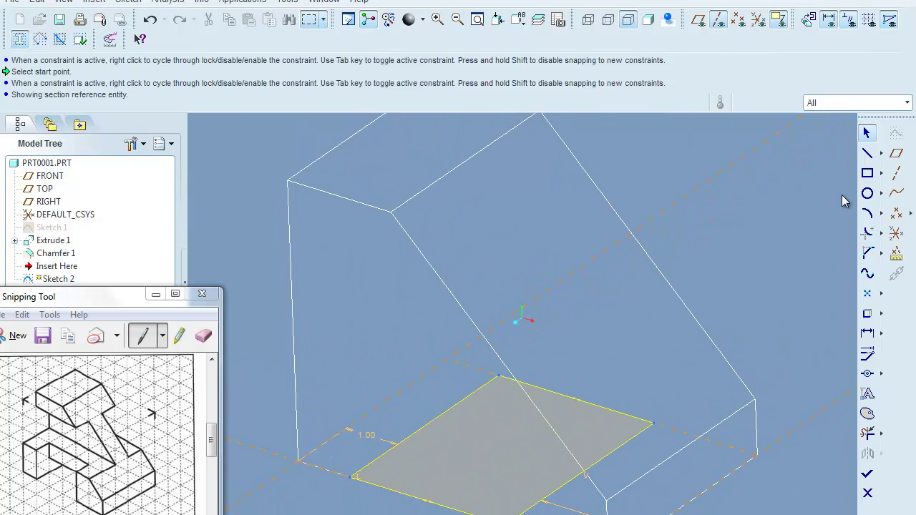
Step: Extrude the strip sketch into the block as a 1.00-deep material-removing cut
click(866, 494)
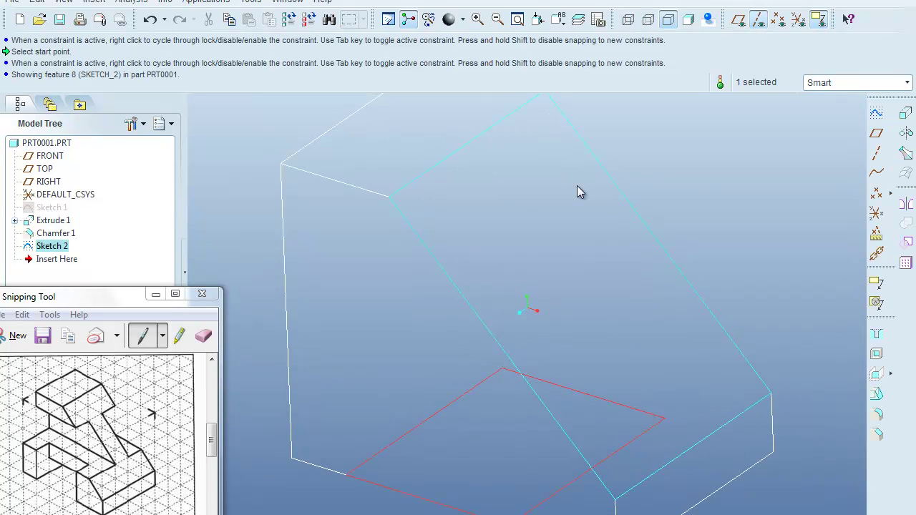
click(903, 114)
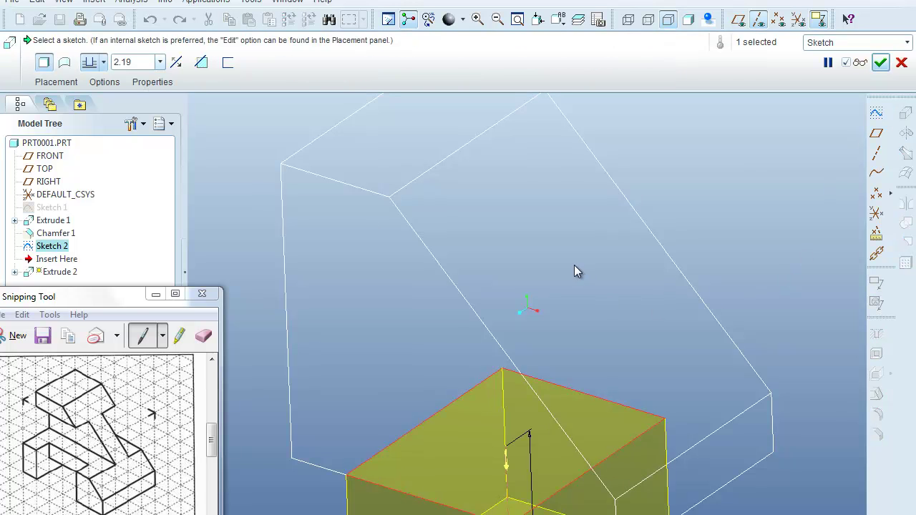
click(176, 62)
key(ctrl+d)
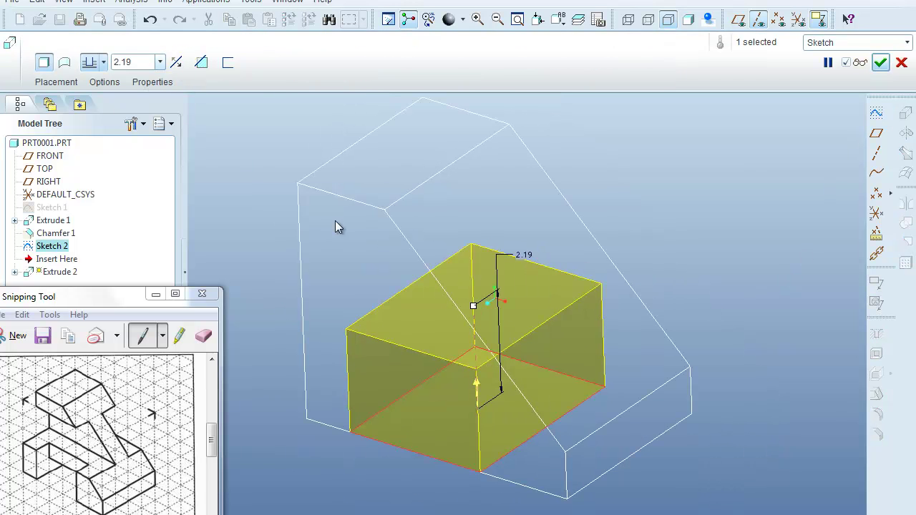
click(201, 62)
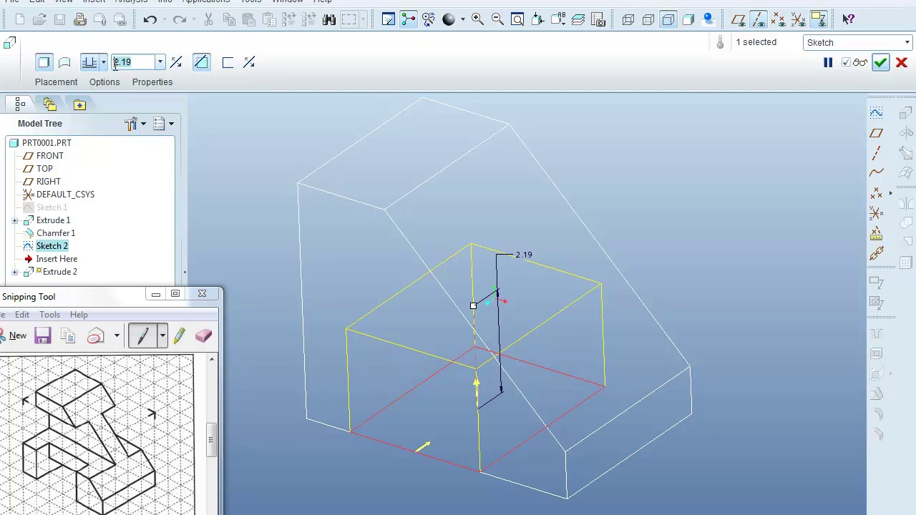
text(1)
key(Return)
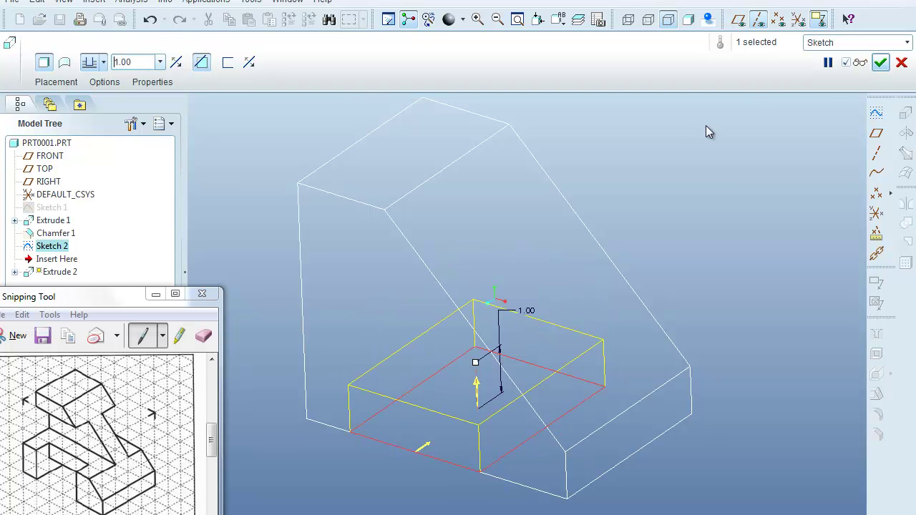
click(880, 63)
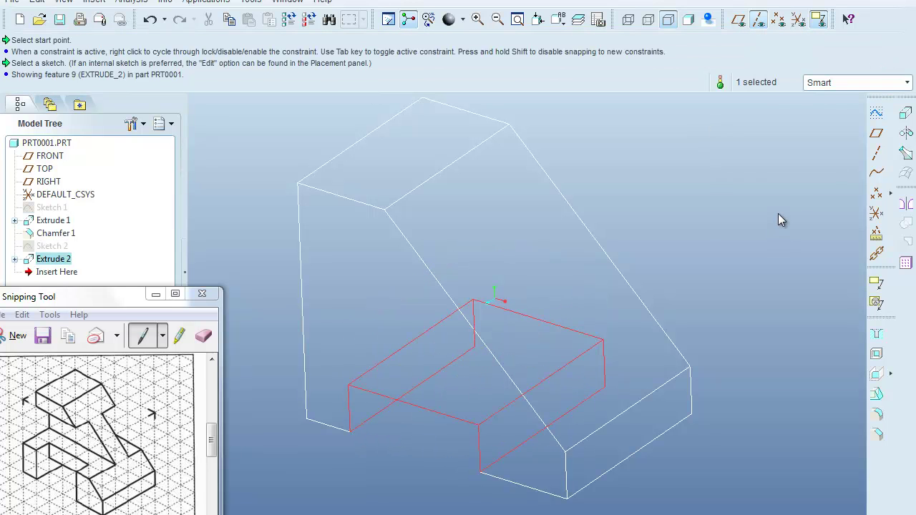
mouse_move(745, 232)
middle_down()
mouse_move(766, 234)
mouse_move(763, 216)
mouse_move(773, 217)
mouse_move(767, 233)
mouse_move(775, 221)
mouse_move(777, 236)
mouse_move(763, 226)
mouse_move(760, 234)
middle_up()
Step: Start a sketch on the block's side face, reusing the sloped chamfer edge and left edge
click(875, 113)
click(443, 319)
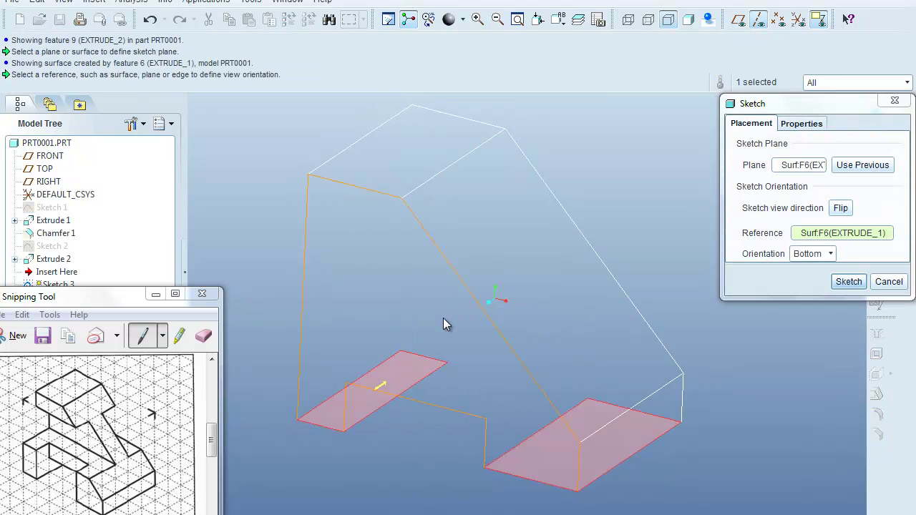
click(849, 281)
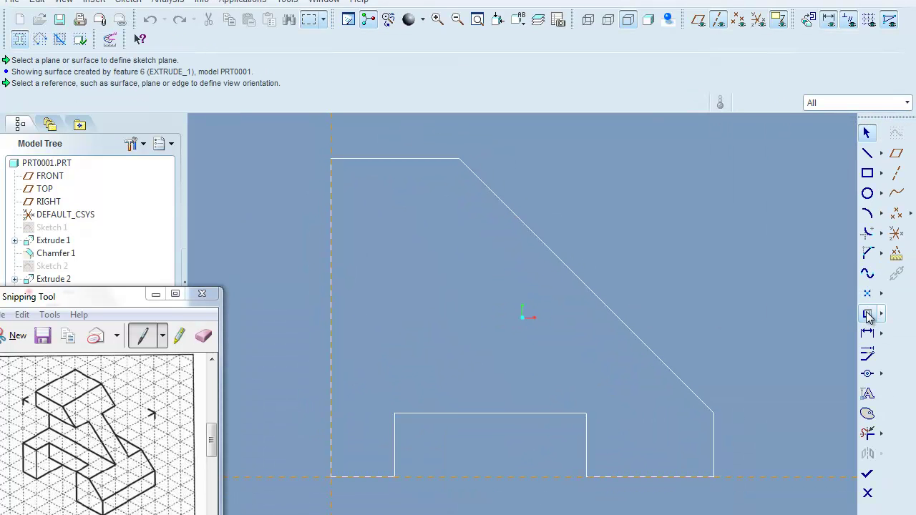
click(868, 316)
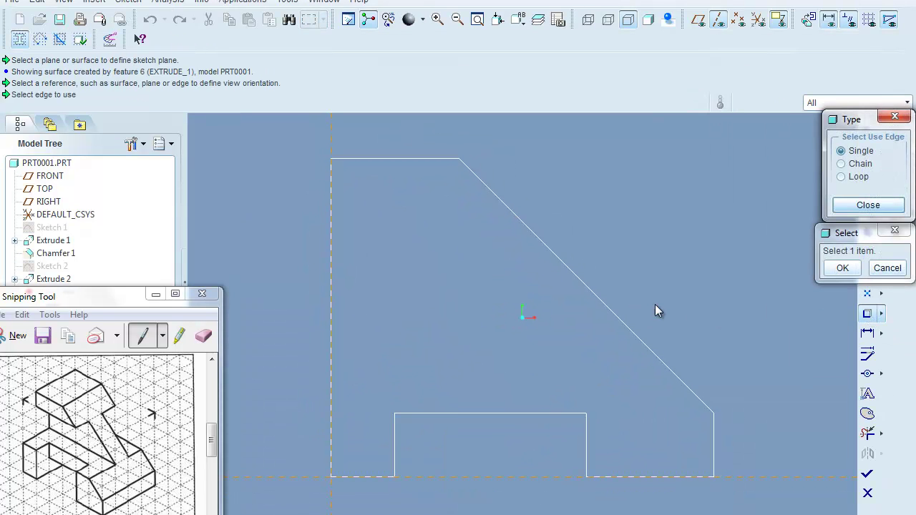
click(610, 309)
click(331, 302)
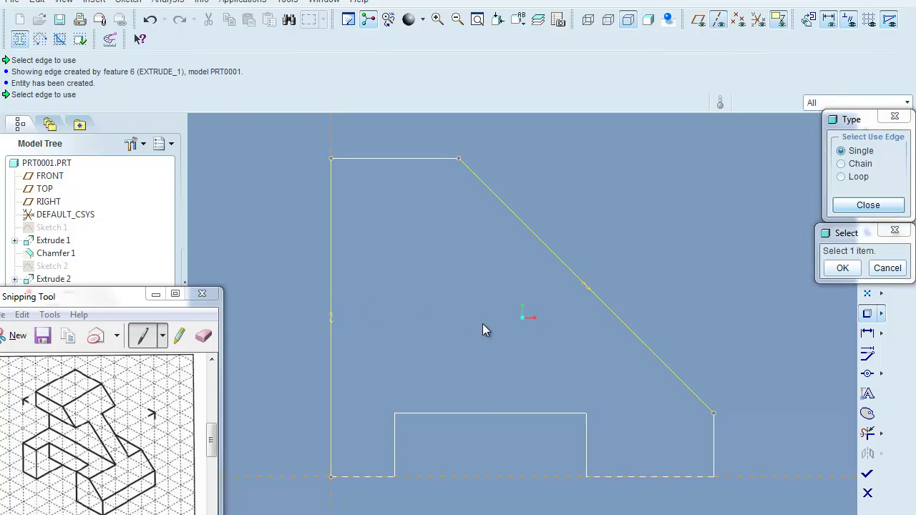
click(842, 269)
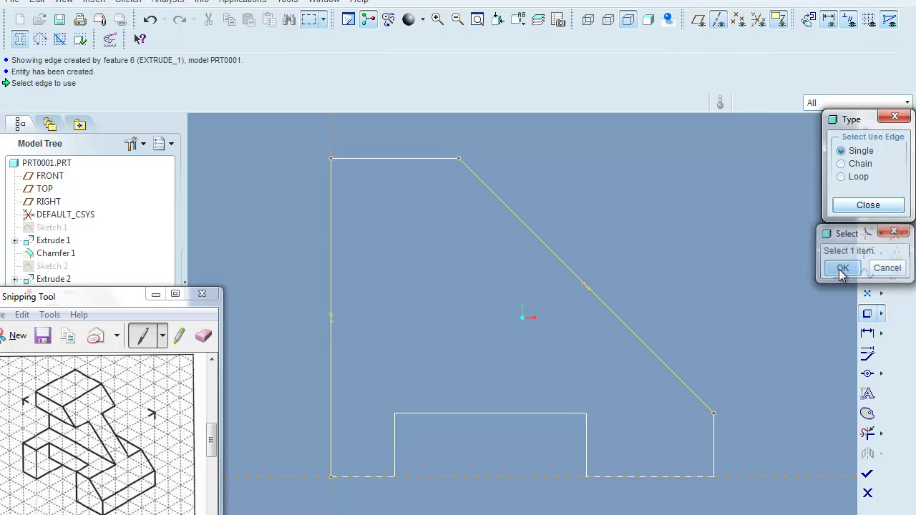
click(865, 206)
Step: Draw two horizontal lines from the left edge to the sloped chamfer edge
click(866, 153)
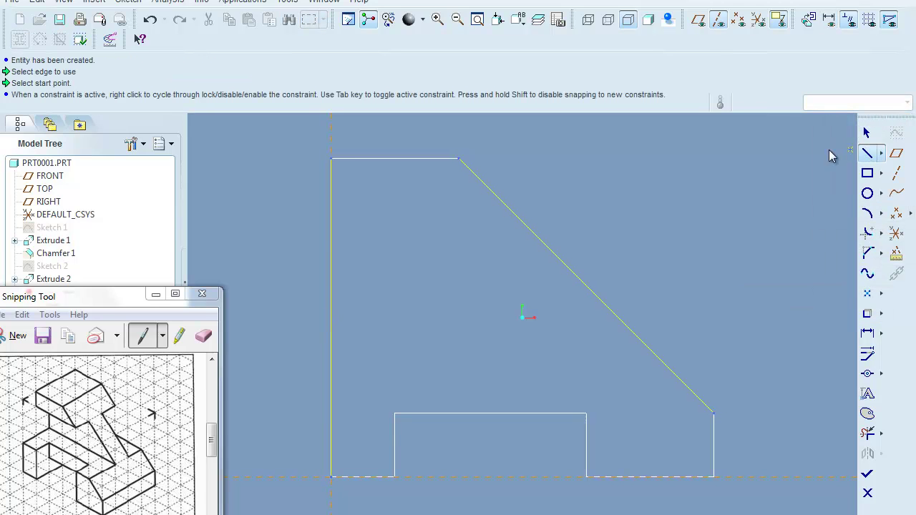
click(331, 240)
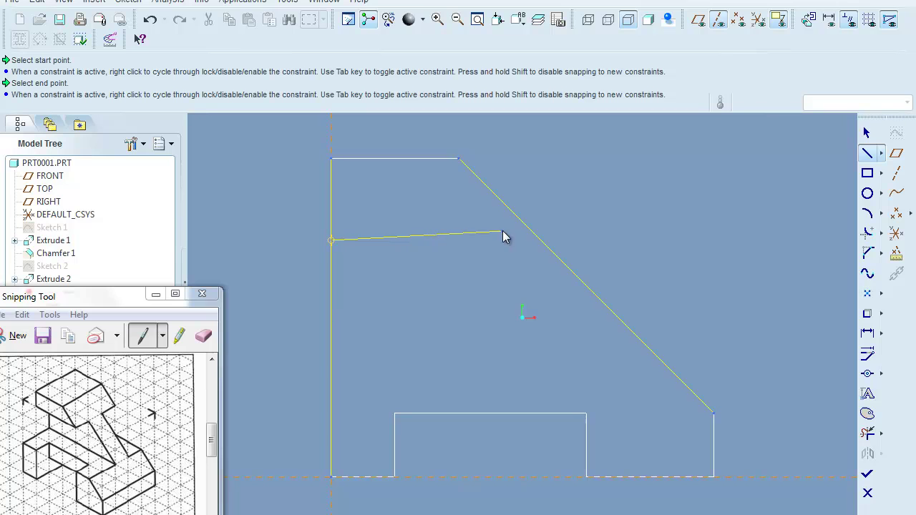
click(539, 241)
middle_click(458, 286)
click(331, 360)
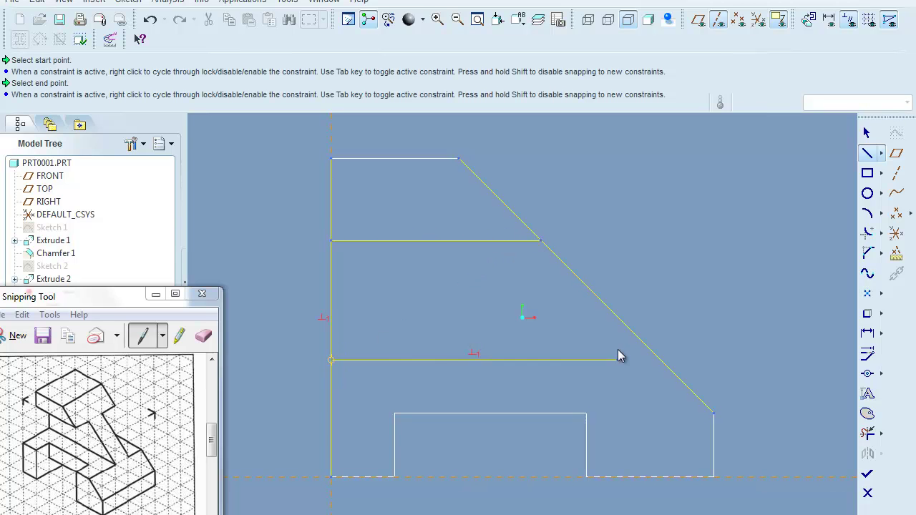
click(659, 360)
middle_click(689, 321)
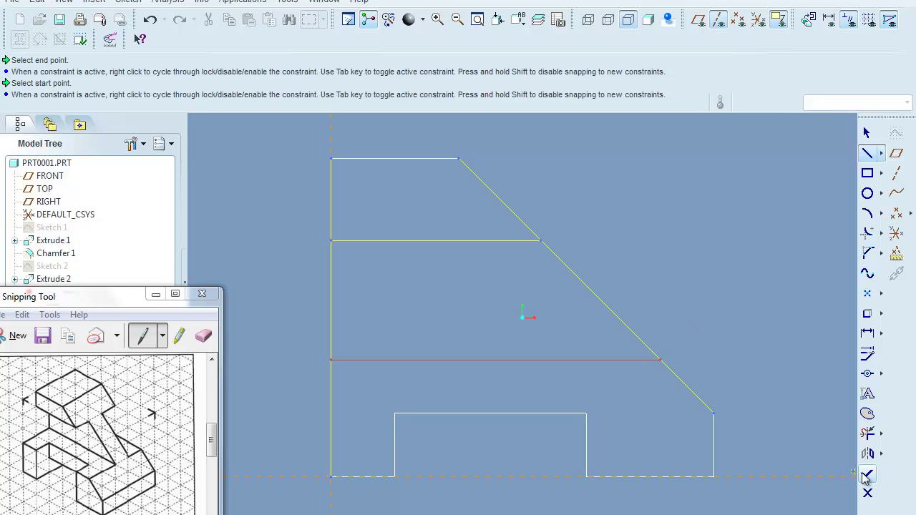
Step: Trim the sloped and left edge pieces beyond the lines, leaving a closed trapezoid
click(867, 433)
click(692, 391)
click(506, 205)
click(333, 203)
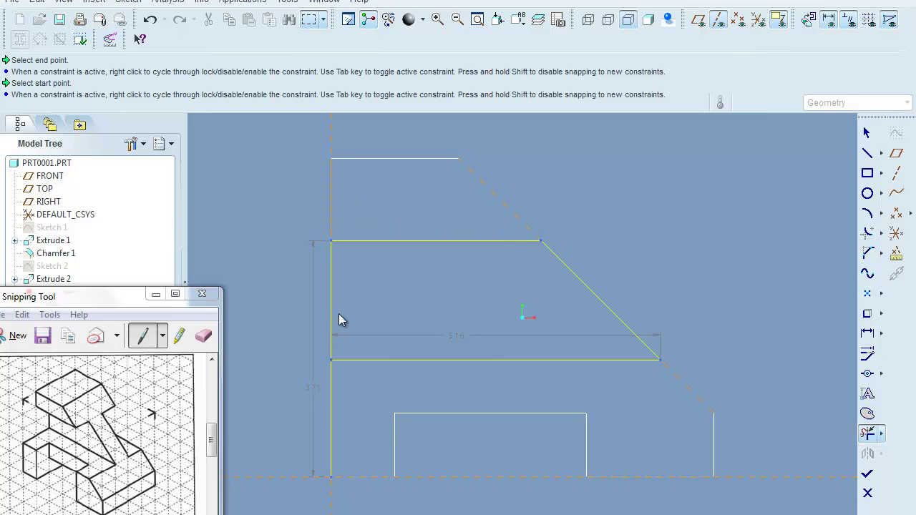
click(331, 396)
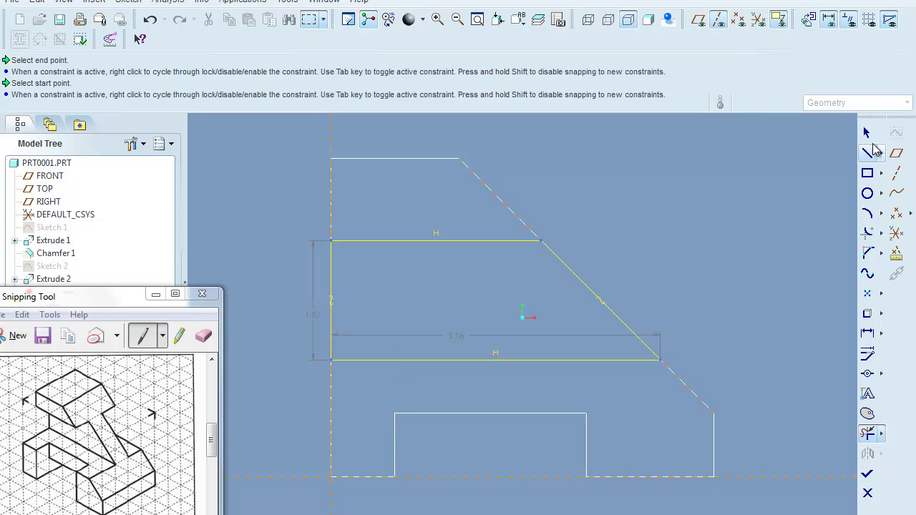
click(867, 335)
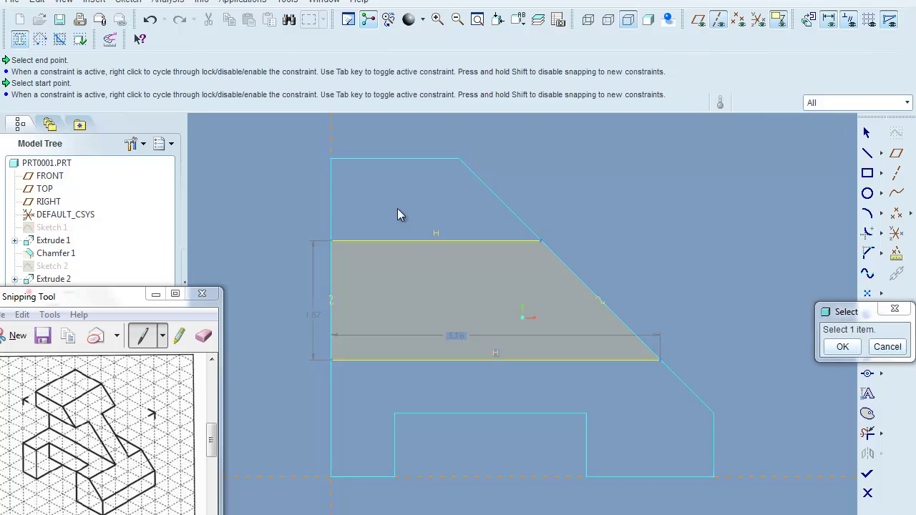
Step: Dimension the trapezoid's top line 1.00 below the top edge
click(395, 241)
click(388, 160)
middle_click(281, 172)
text(1)
key(Return)
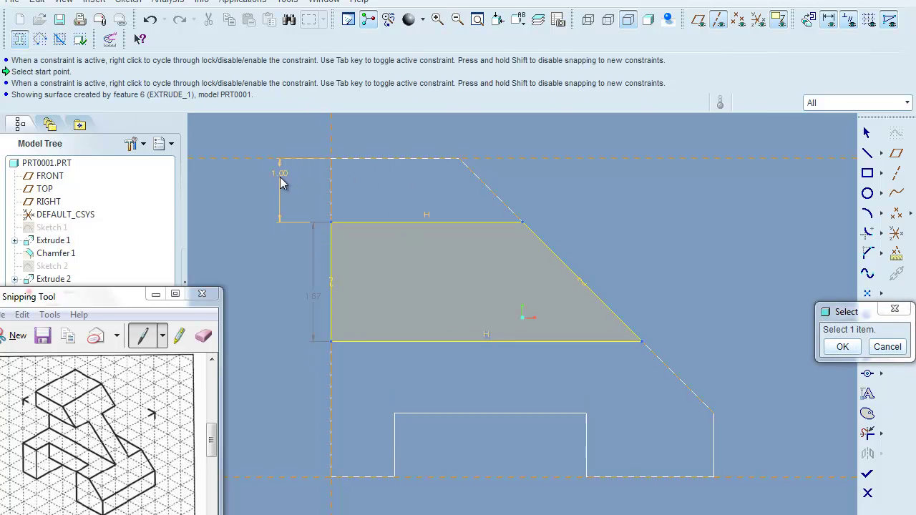
Step: Dimension the bottom line 2.00 above the base, deleting the conflicting 4.87 dimension
click(390, 342)
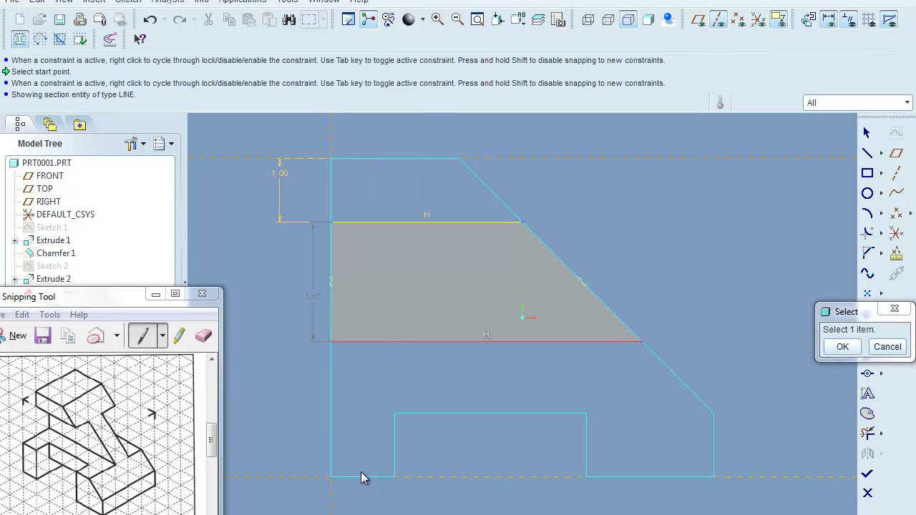
middle_click(259, 388)
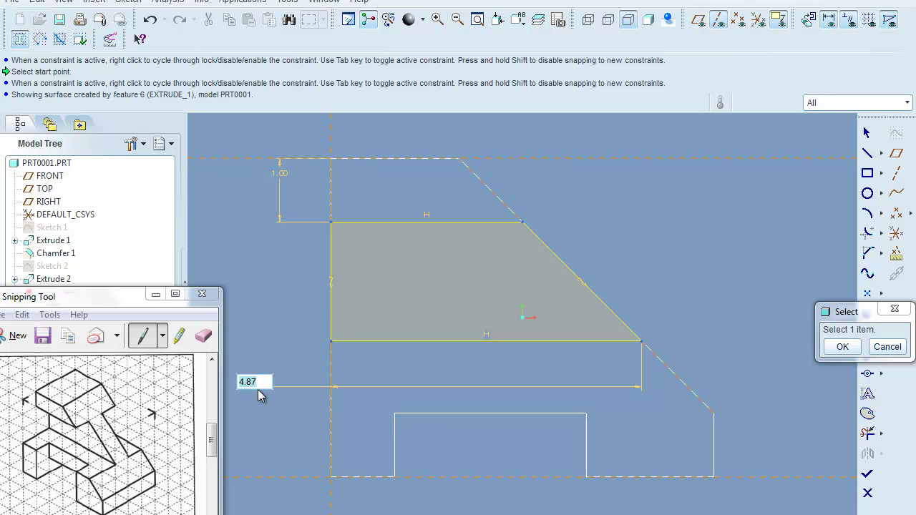
click(383, 342)
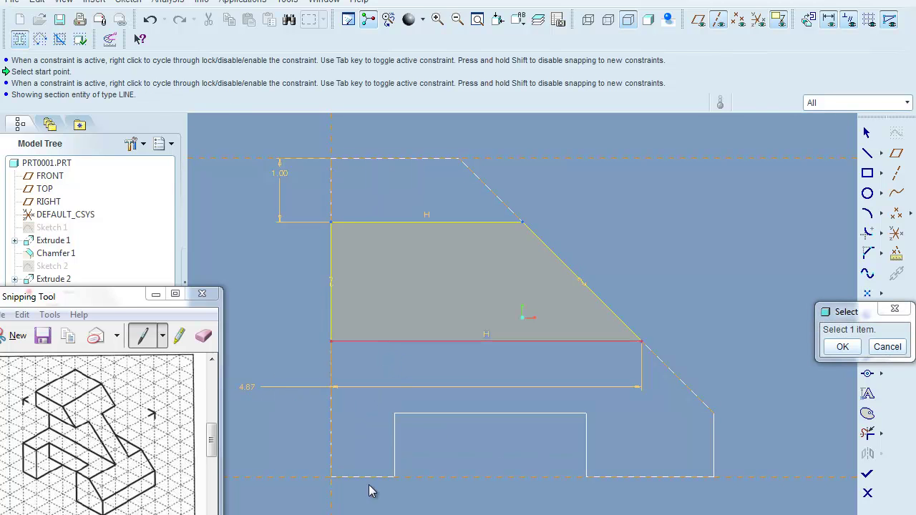
click(380, 477)
middle_click(281, 445)
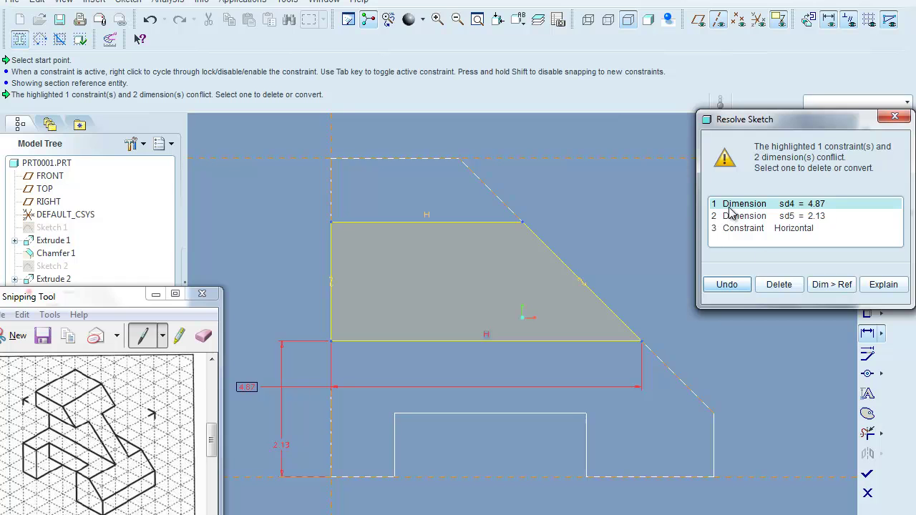
click(778, 284)
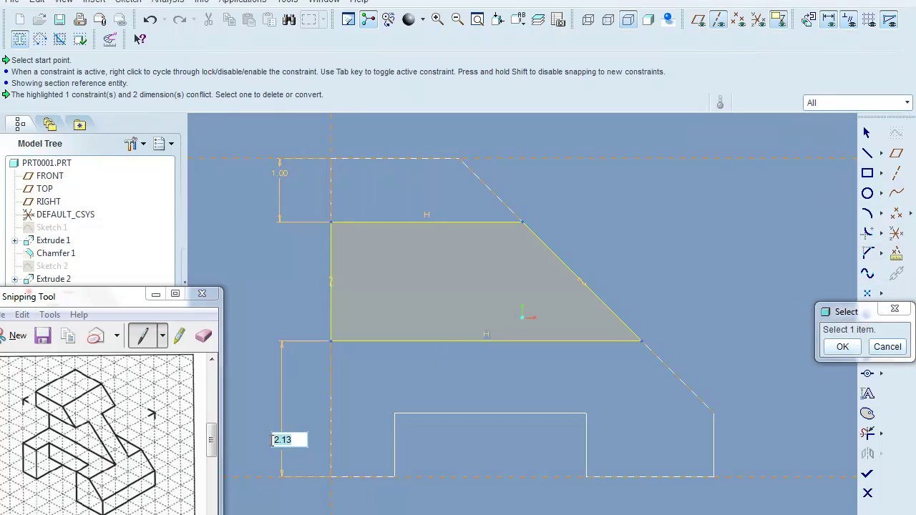
text(2)
key(Return)
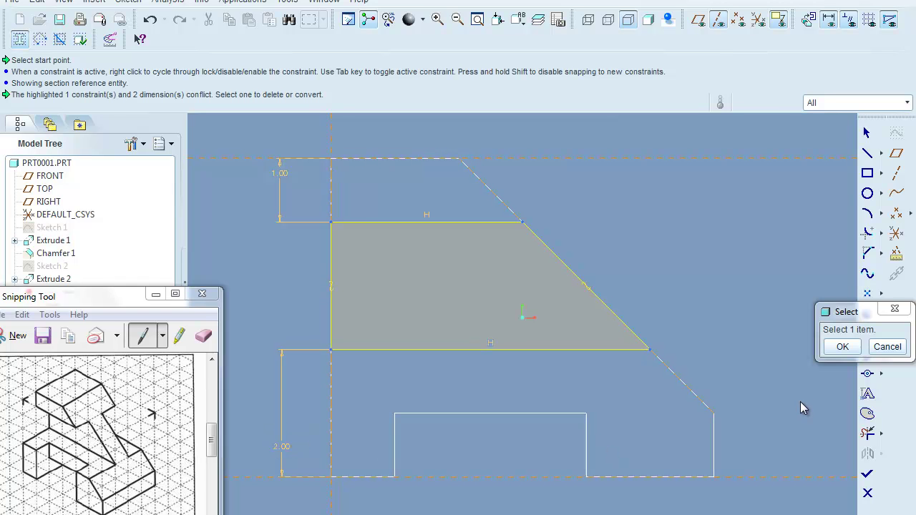
click(842, 346)
scroll(691, 365, up, 1)
mouse_move(688, 365)
middle_down()
mouse_move(636, 364)
mouse_move(632, 374)
middle_up()
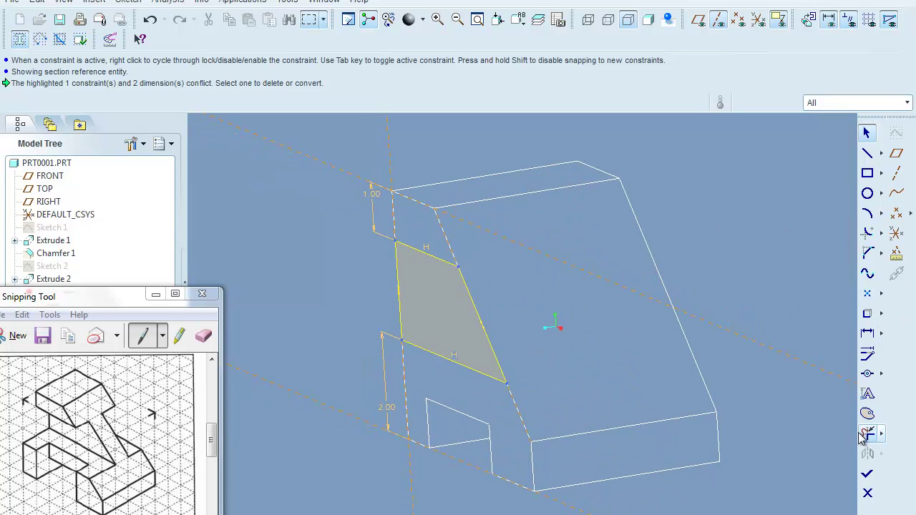
Step: Extrude the trapezoid sketch into the body as a 2.00-deep material-removing cut
click(867, 474)
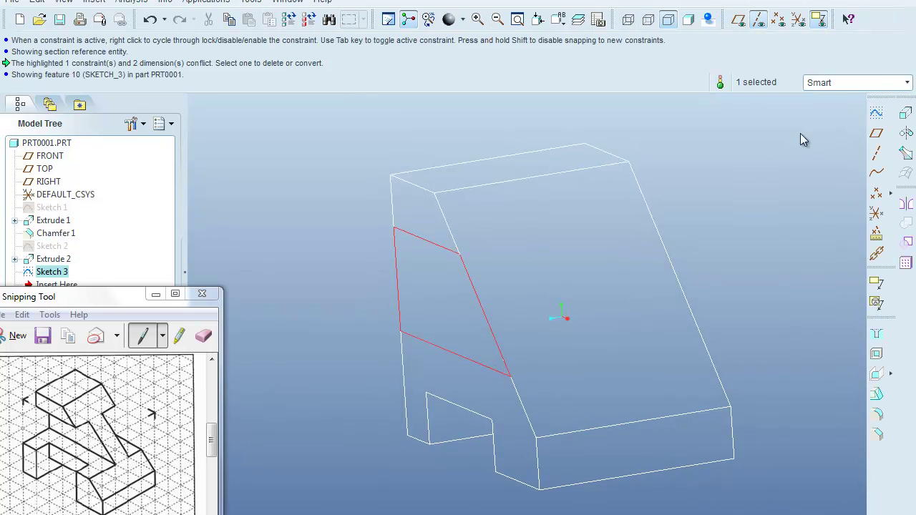
click(906, 114)
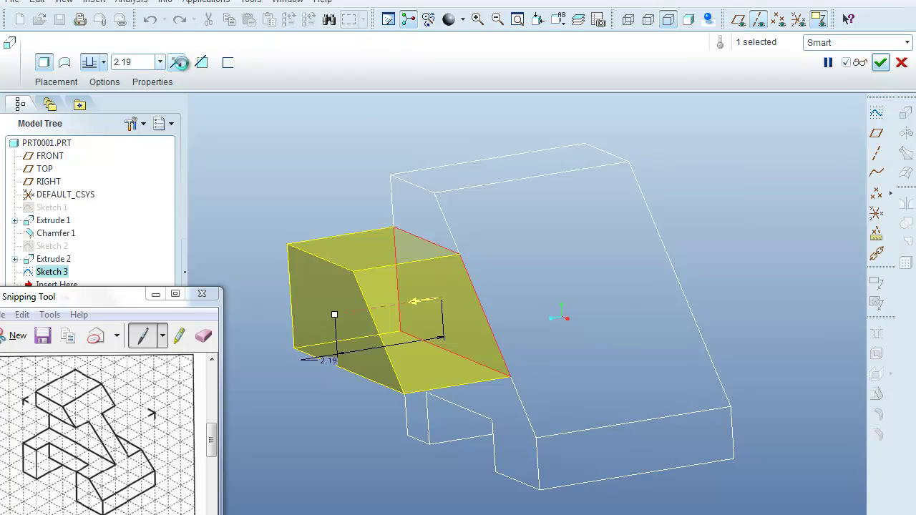
click(176, 63)
click(201, 62)
double_click(137, 62)
text(2)
key(Return)
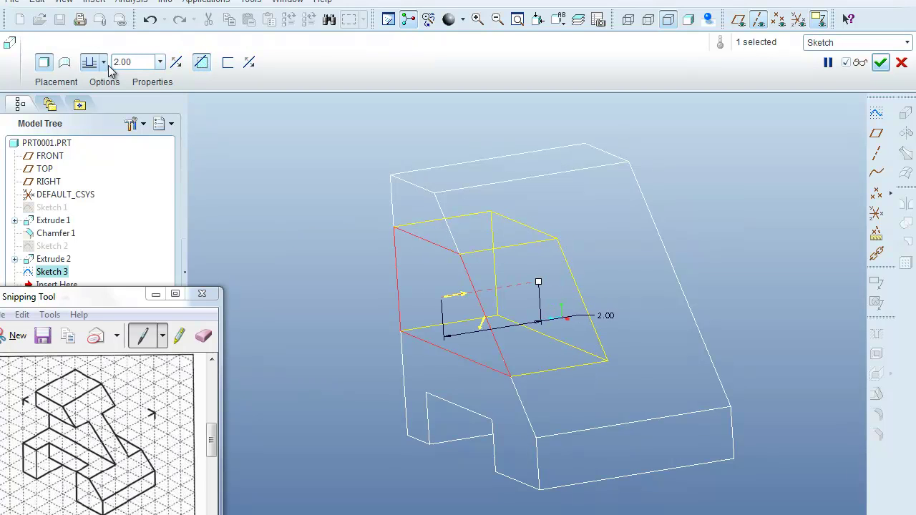
click(880, 63)
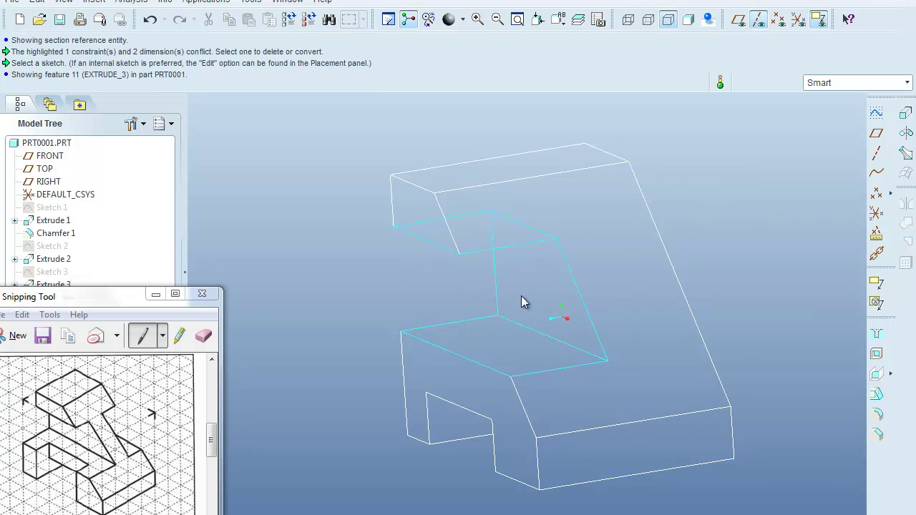
Step: Create datum plane DTM1 offset 0.50 from the notch's inner face
click(878, 116)
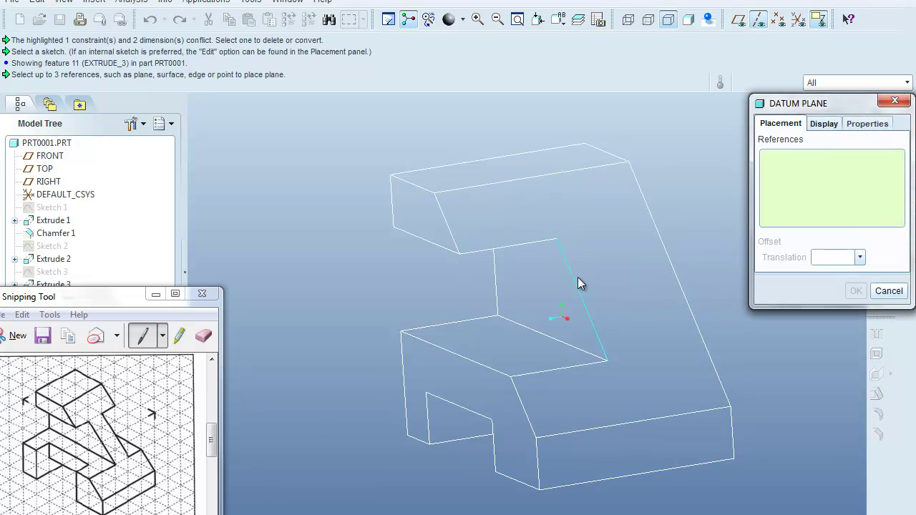
click(533, 286)
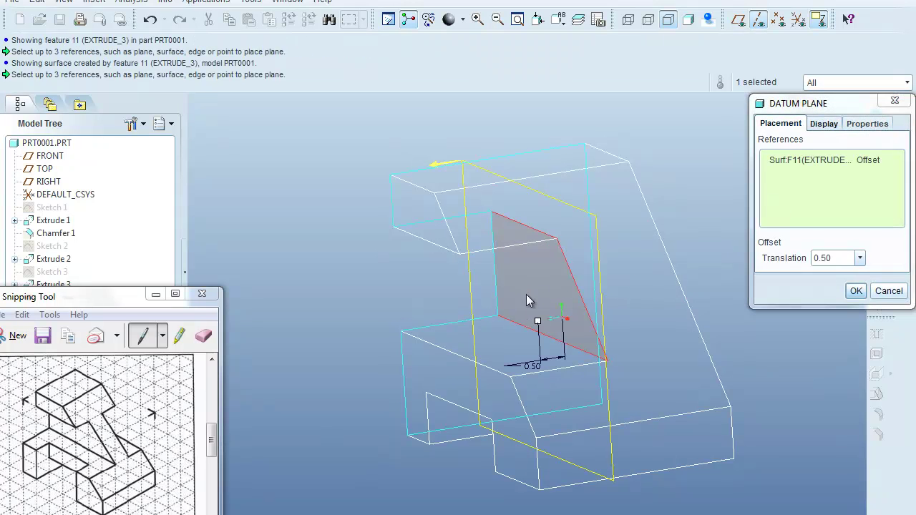
drag(538, 324, 559, 319)
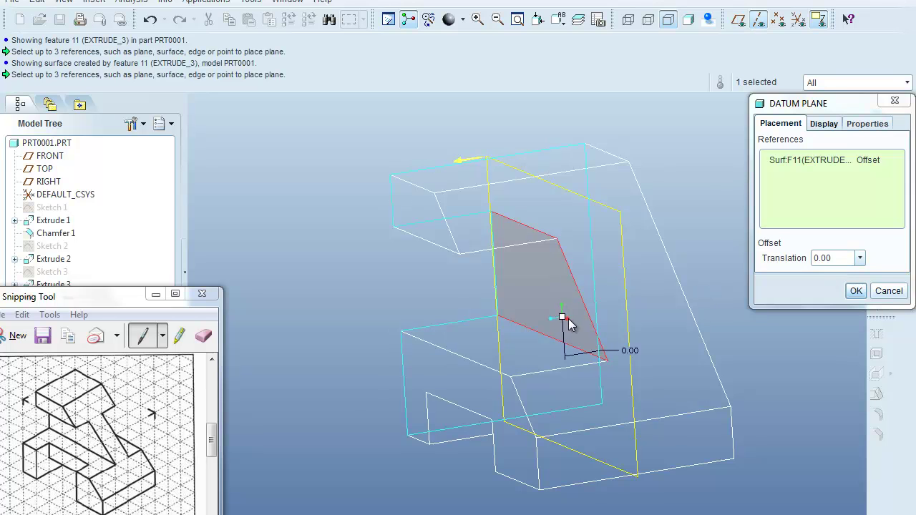
drag(586, 318, 610, 309)
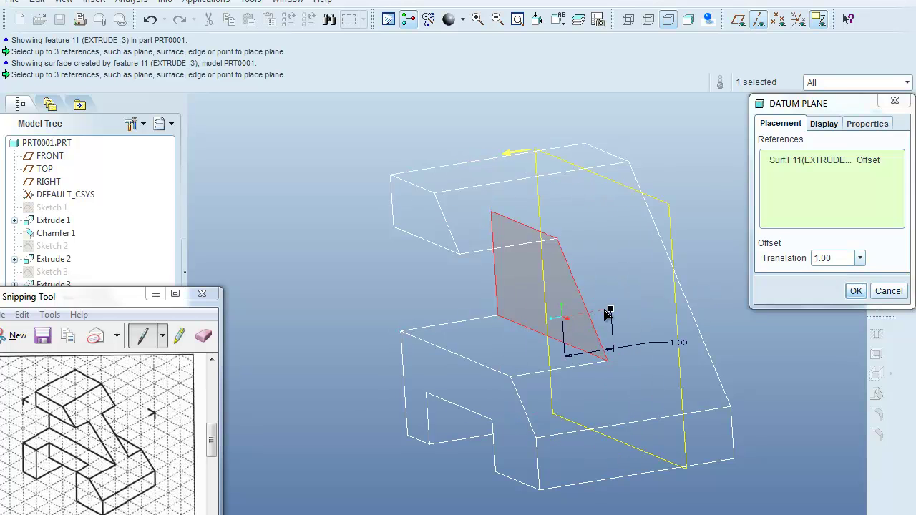
click(850, 259)
double_click(846, 262)
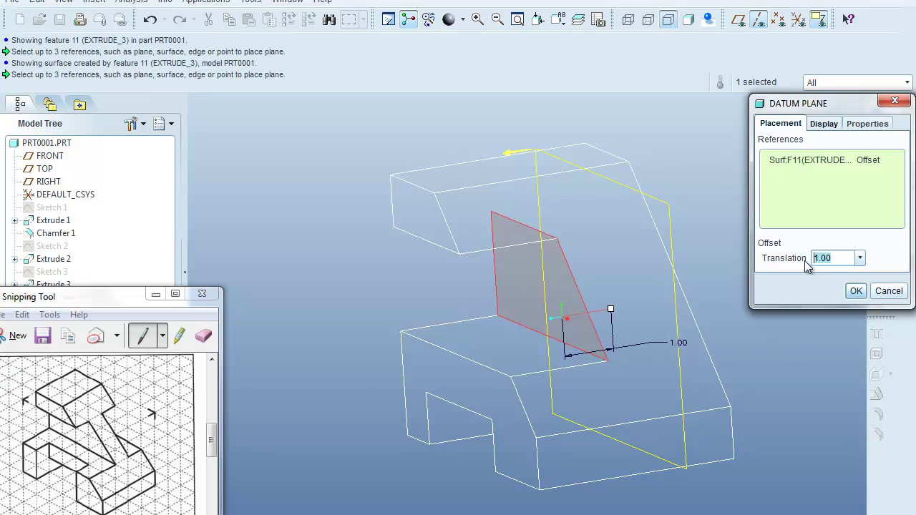
text(0.50)
key(Return)
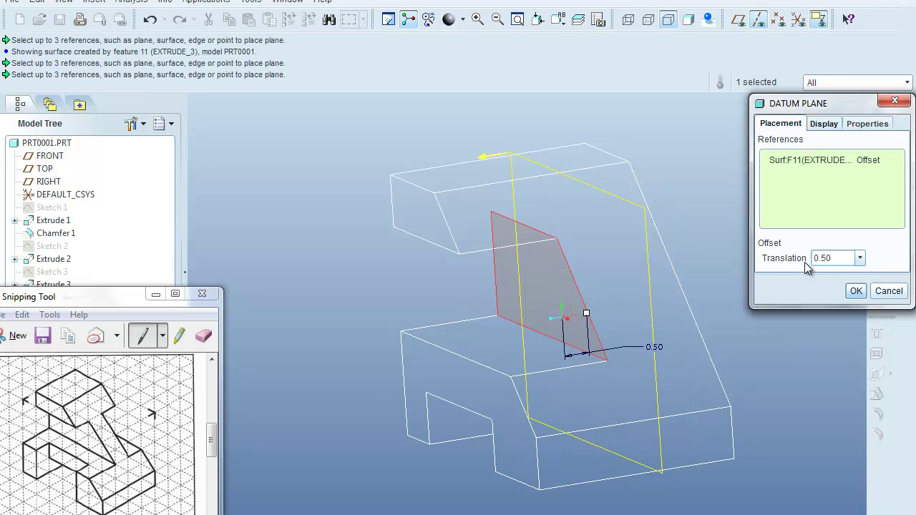
click(857, 291)
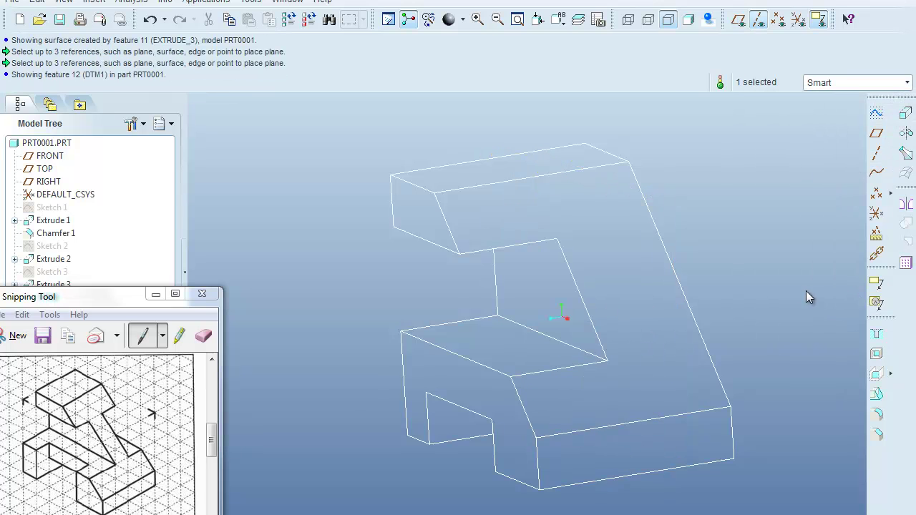
Step: Hide the default datum planes and DEFAULT_CSYS from the model tree
click(737, 20)
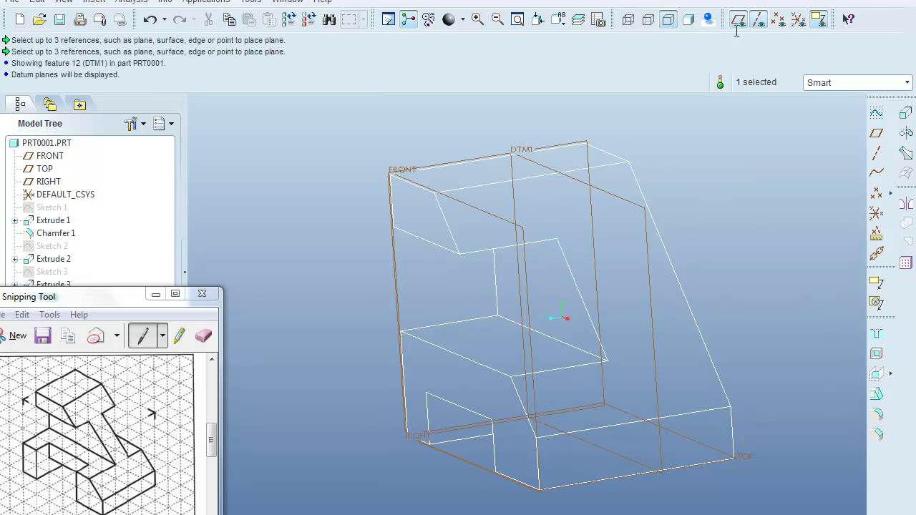
click(45, 158)
shift+click(42, 196)
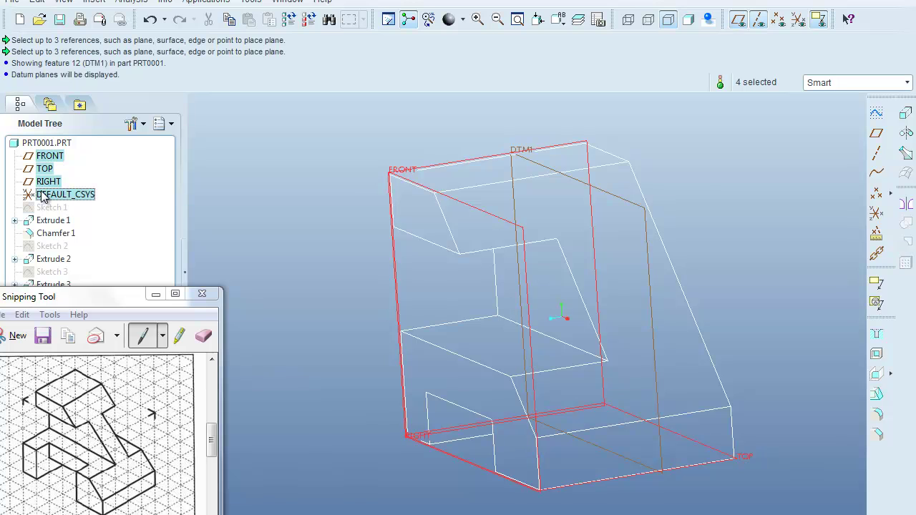
right_click(42, 194)
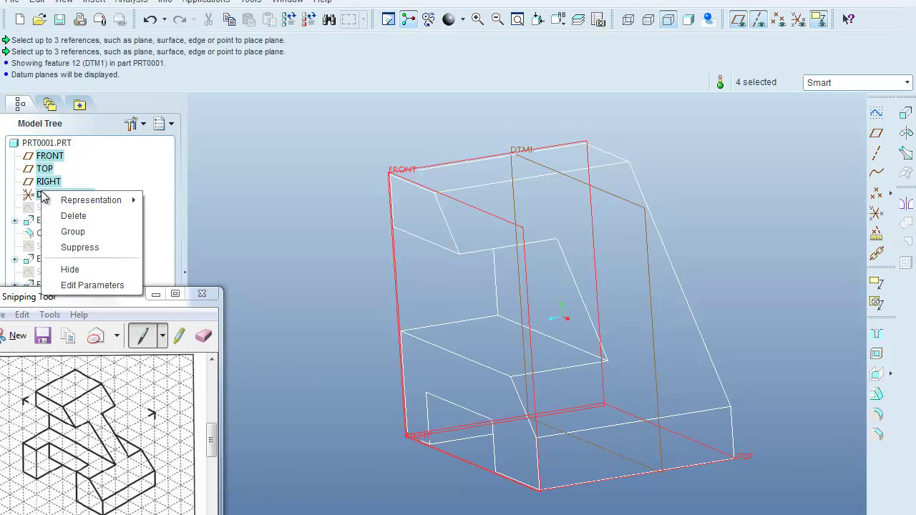
click(69, 269)
Step: Orbit the part and highlight the Extrude 3 cut in the model tree
middle_drag(290, 230, 308, 241)
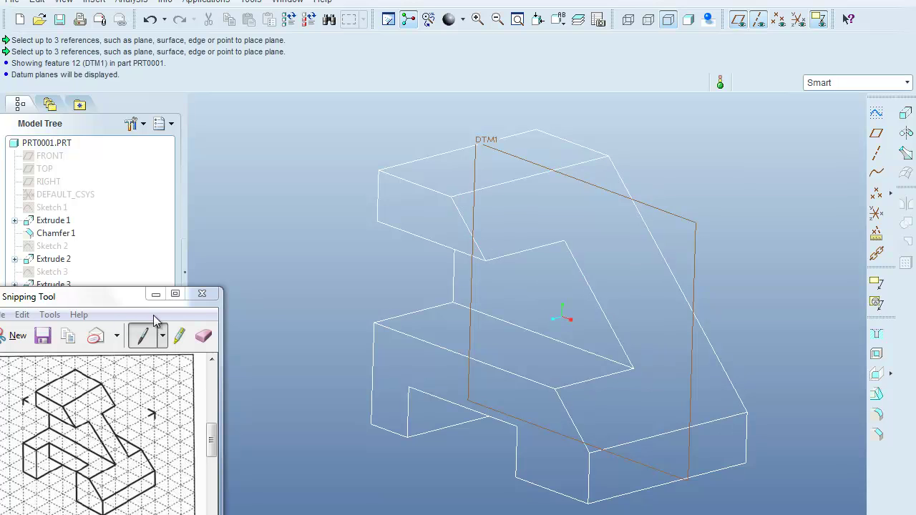
drag(122, 296, 127, 379)
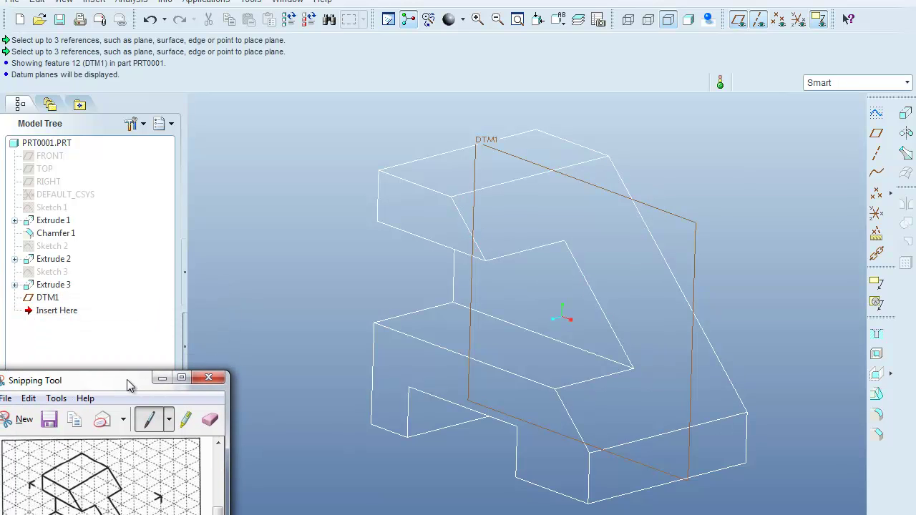
click(49, 286)
drag(61, 382, 71, 301)
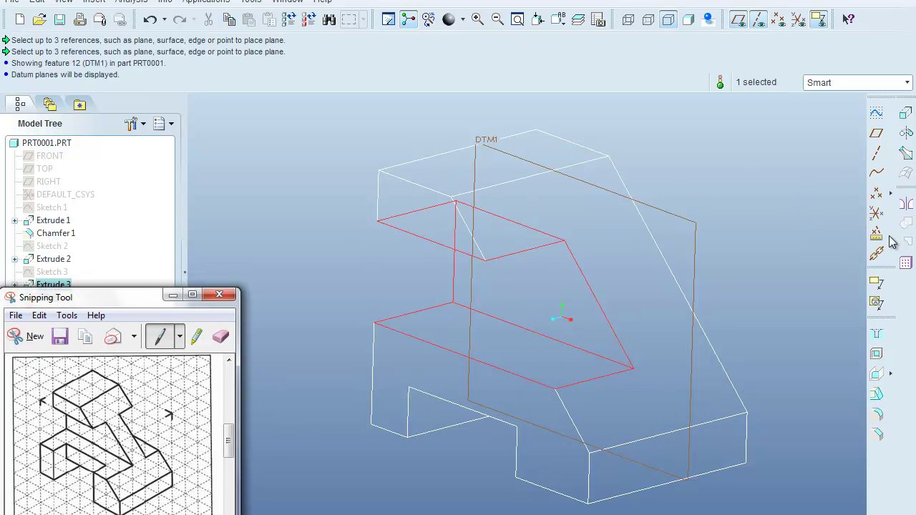
Step: Mirror Extrude 3 across the DTM1 datum plane
click(906, 203)
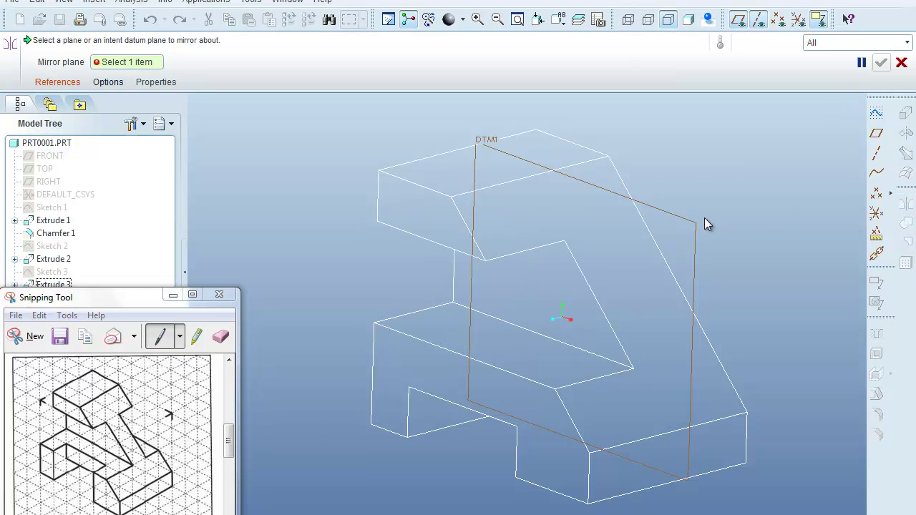
click(696, 222)
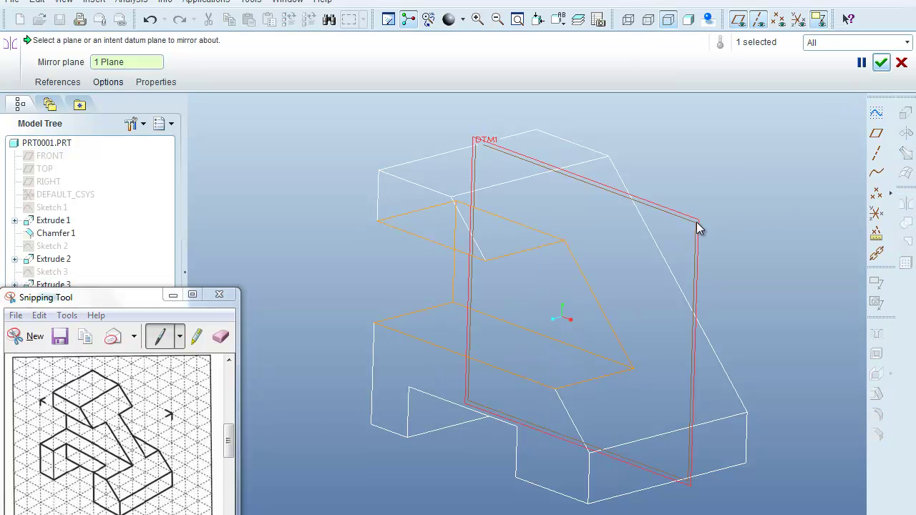
click(881, 62)
click(791, 175)
Step: Start a new sketch on an Extrude 1 face, oriented to FRONT
mouse_move(717, 218)
middle_down()
mouse_move(675, 207)
mouse_move(725, 222)
middle_up()
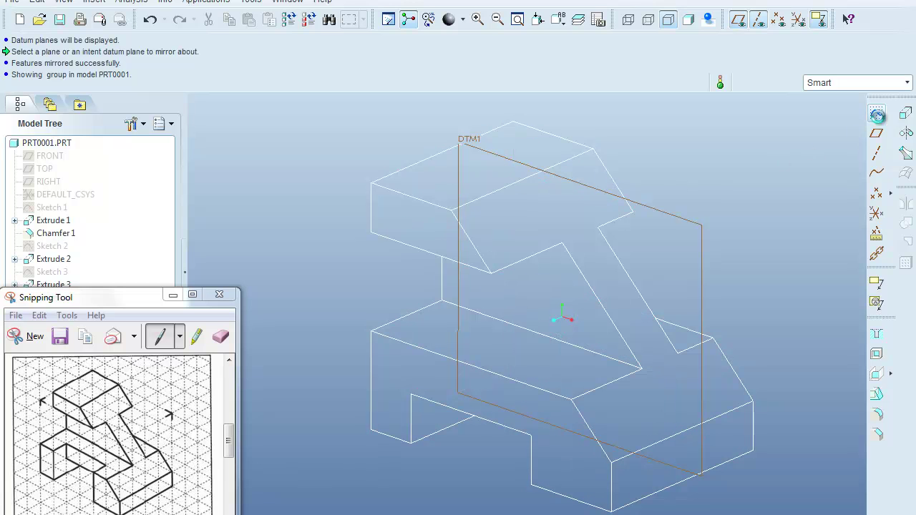
click(876, 132)
click(471, 184)
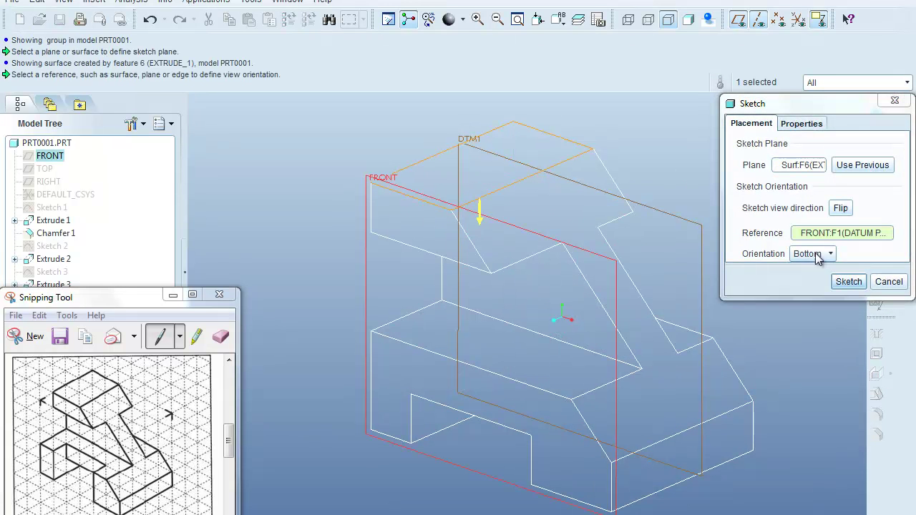
Step: Sketch a rectangle from the origin and align its right edge to the part outline
click(849, 281)
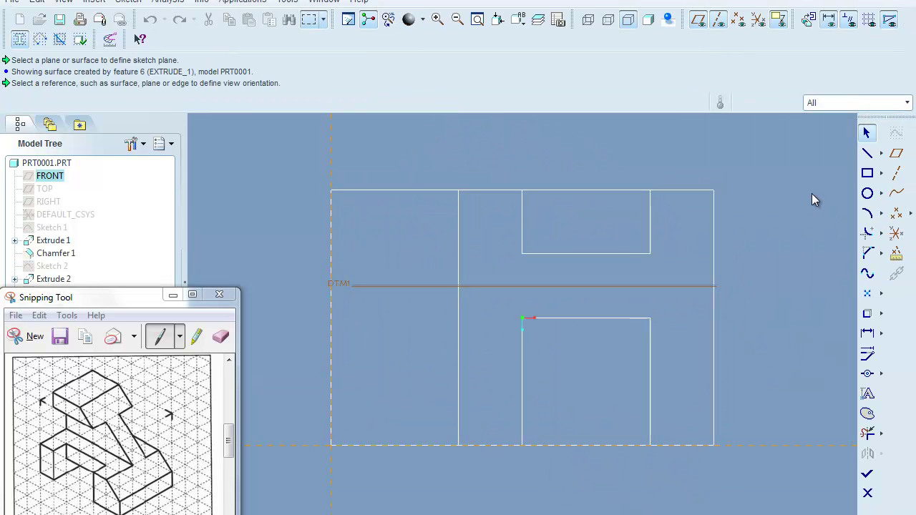
click(864, 175)
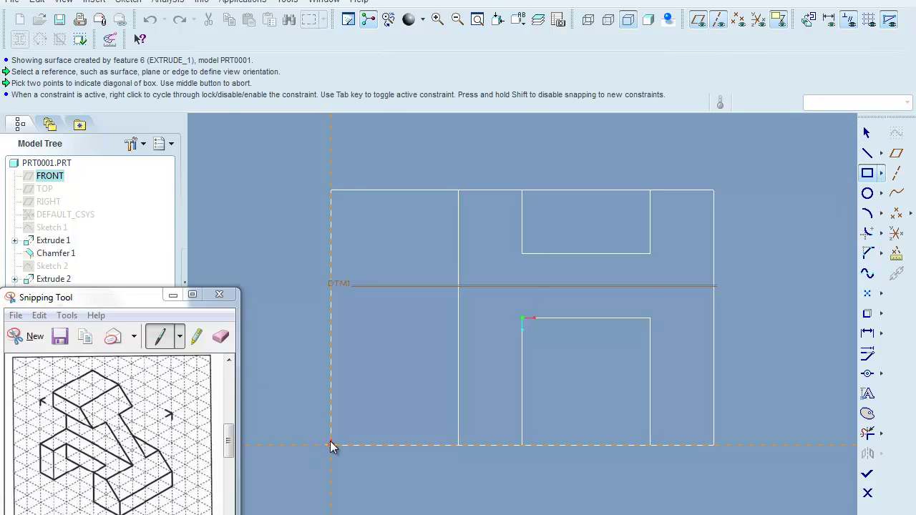
click(331, 445)
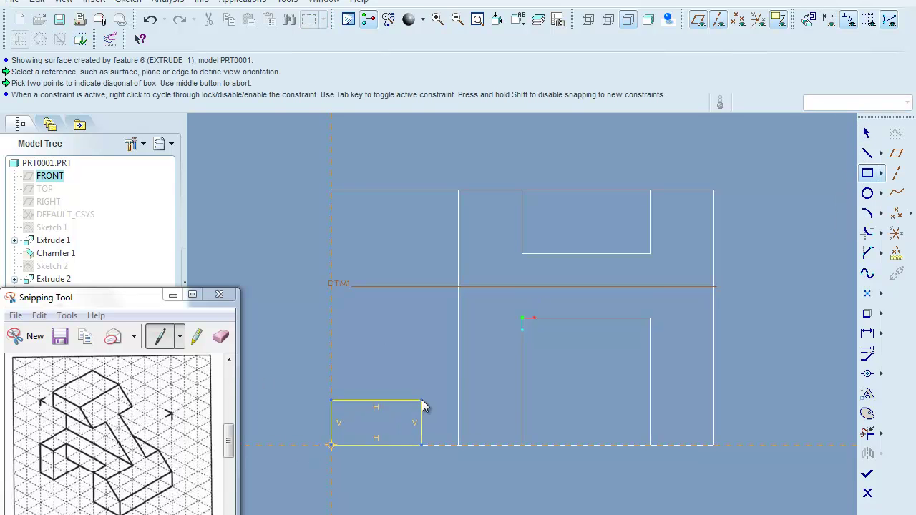
click(510, 372)
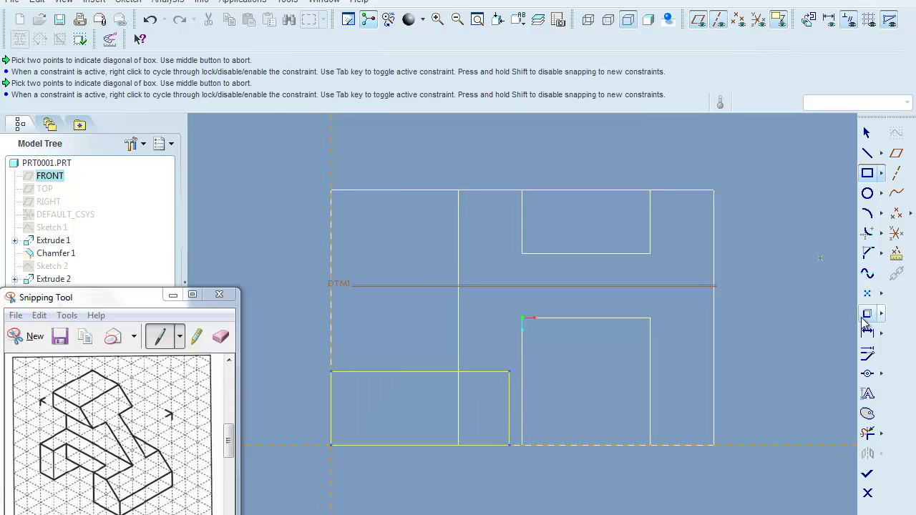
click(867, 374)
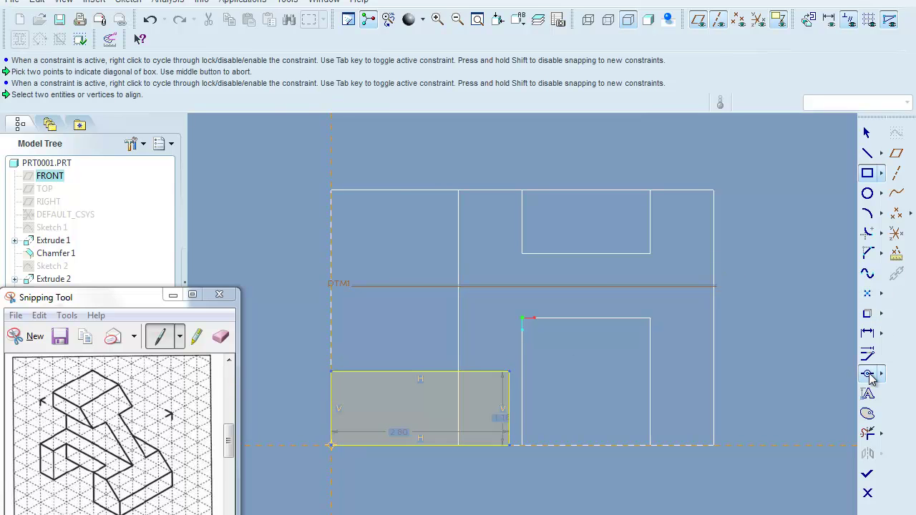
click(511, 393)
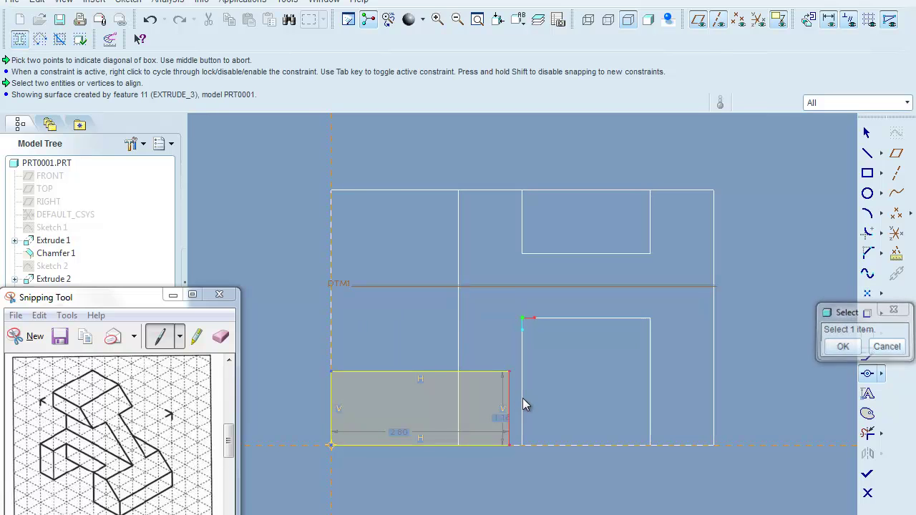
click(841, 347)
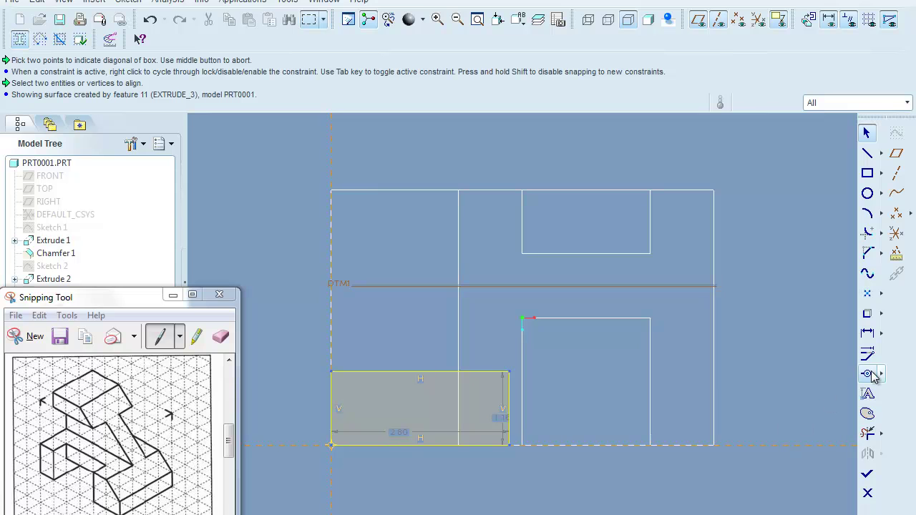
mouse_move(852, 380)
middle_down()
mouse_move(847, 348)
mouse_move(850, 372)
middle_up()
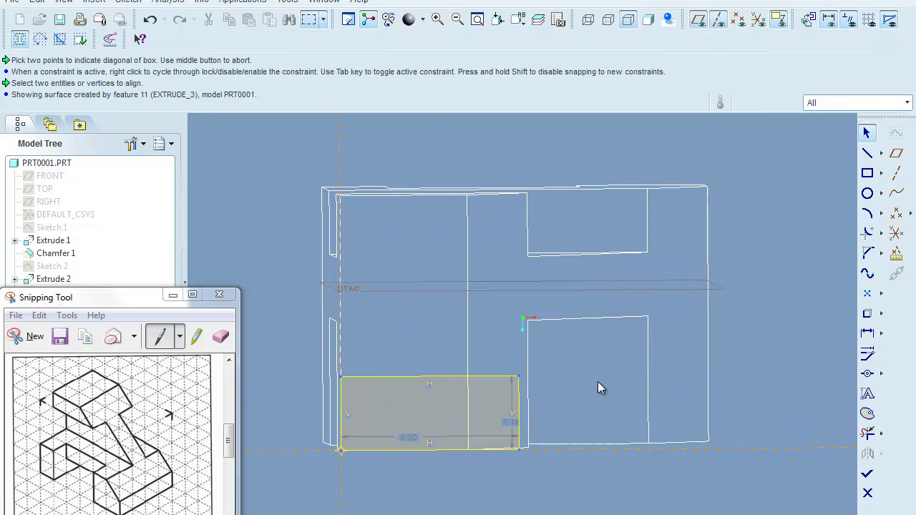
Step: Change the rectangle's width dimension from 2.80 to 3
double_click(403, 438)
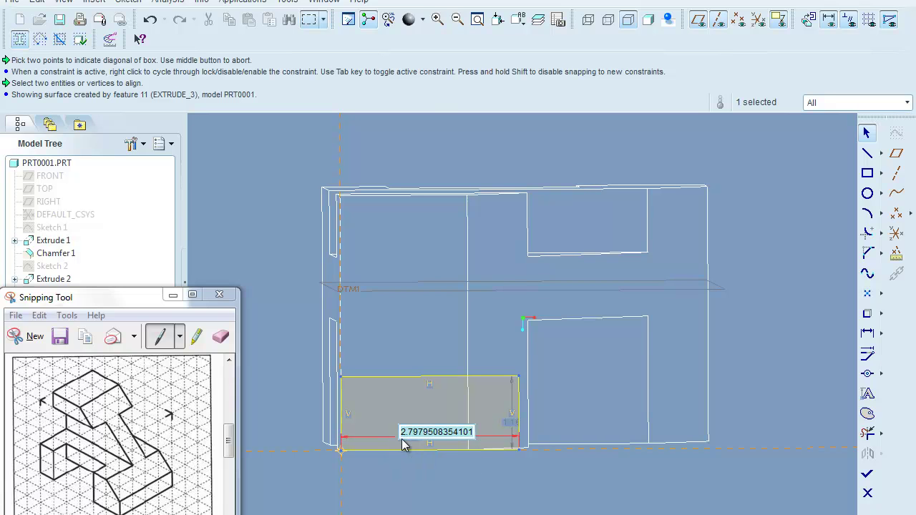
text(3)
key(Return)
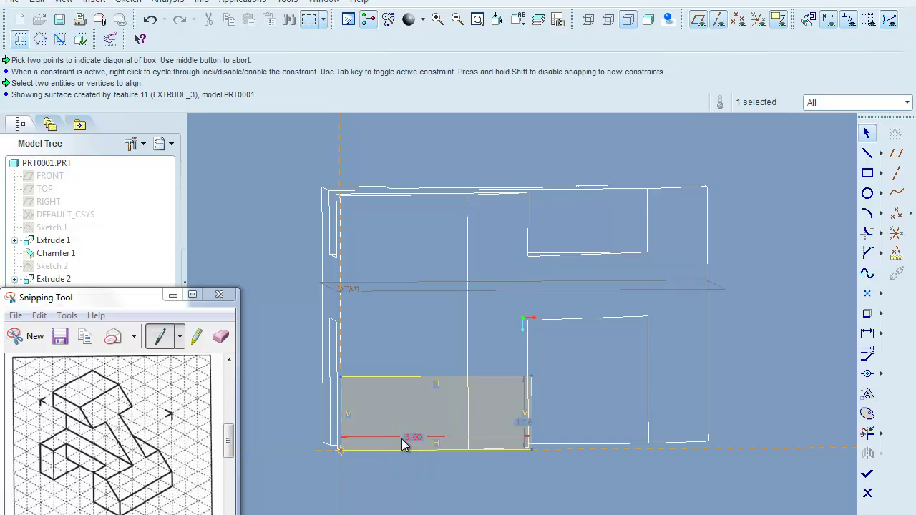
double_click(521, 421)
mouse_move(497, 460)
middle_down()
mouse_move(491, 388)
mouse_move(454, 368)
mouse_move(482, 380)
mouse_move(459, 403)
middle_up()
Step: Cut the 3.00 × 1.00 rectangle 1.00 deep into the upper block as a flipped remove-material extrude
click(866, 473)
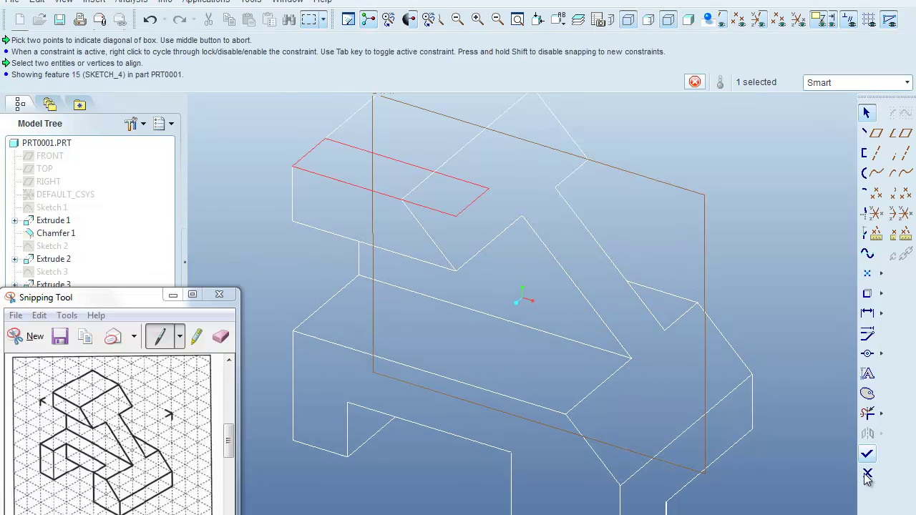
click(905, 113)
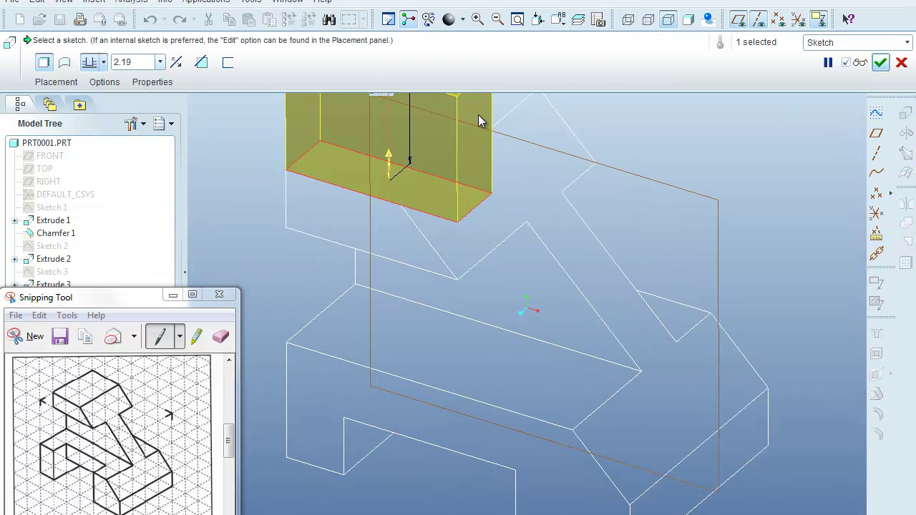
click(176, 63)
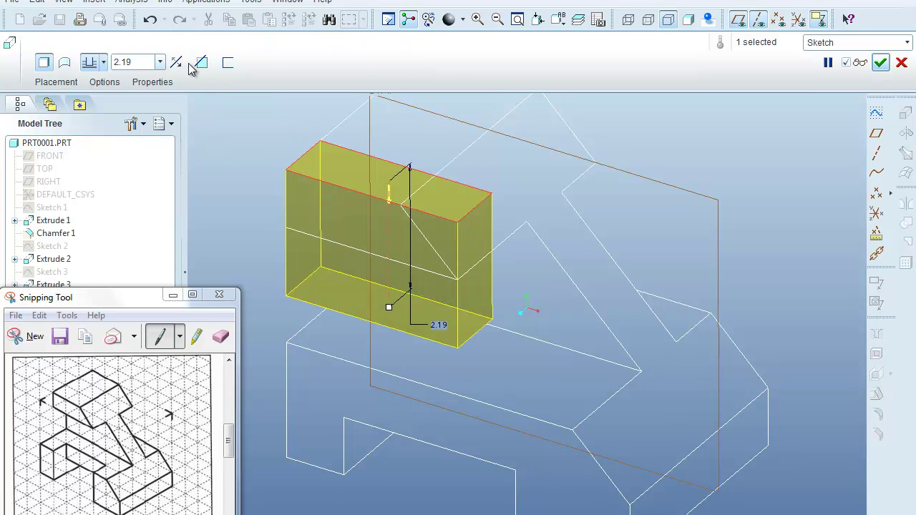
click(203, 63)
click(143, 65)
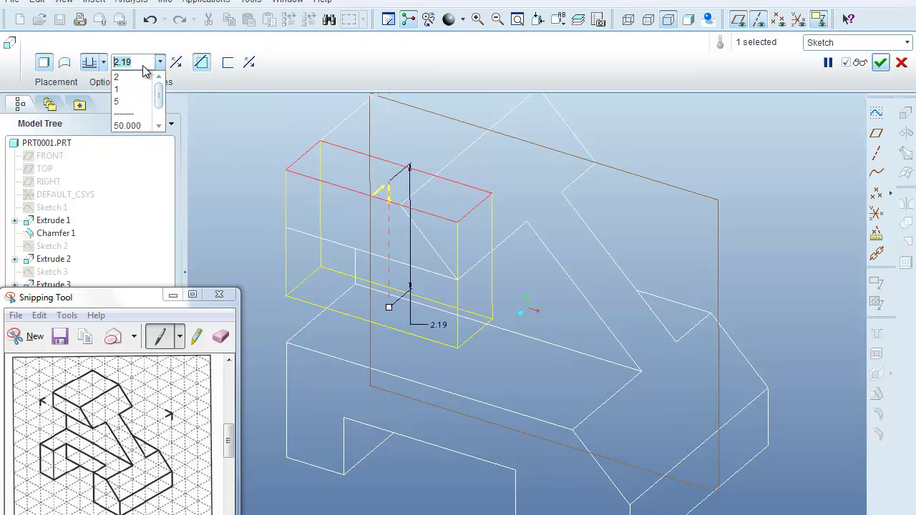
text(1)
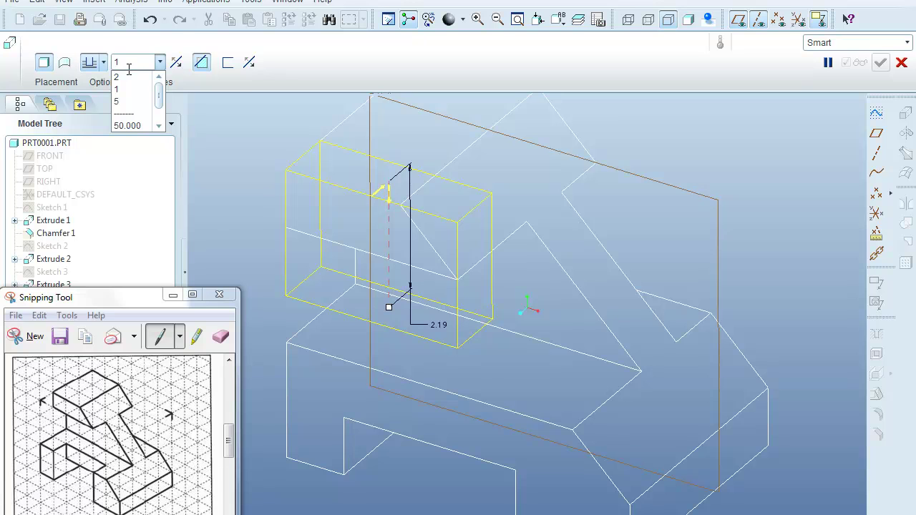
key(Return)
click(881, 62)
middle_drag(738, 238, 724, 231)
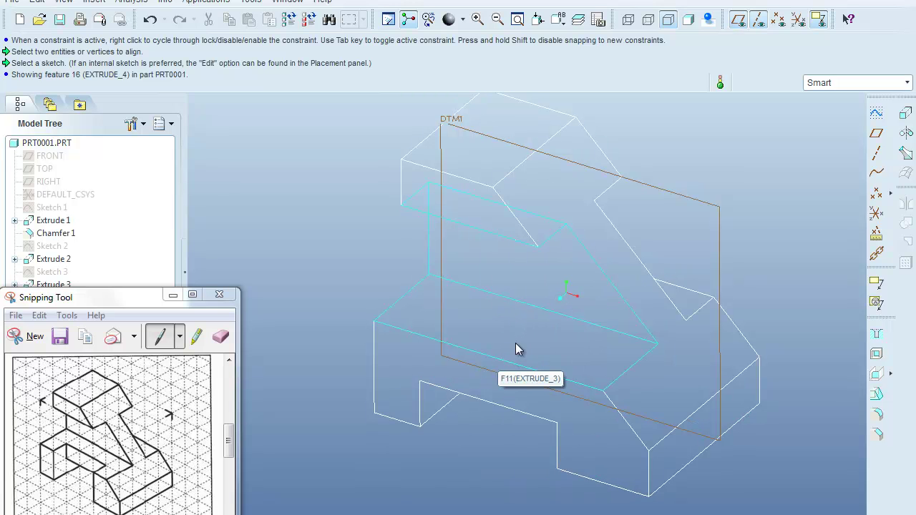
Step: Start a sketch on the Extrude 3 face, adding the left Extrude 1 edge as a reference
click(876, 113)
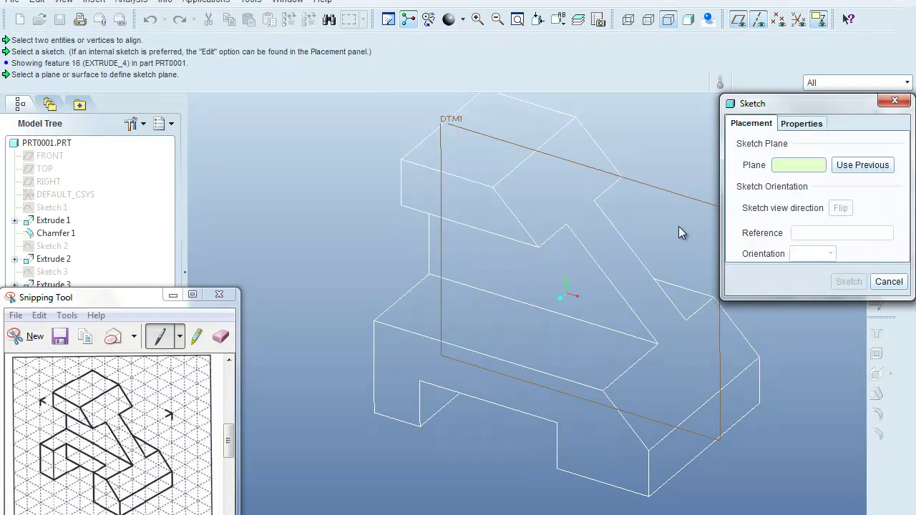
click(491, 327)
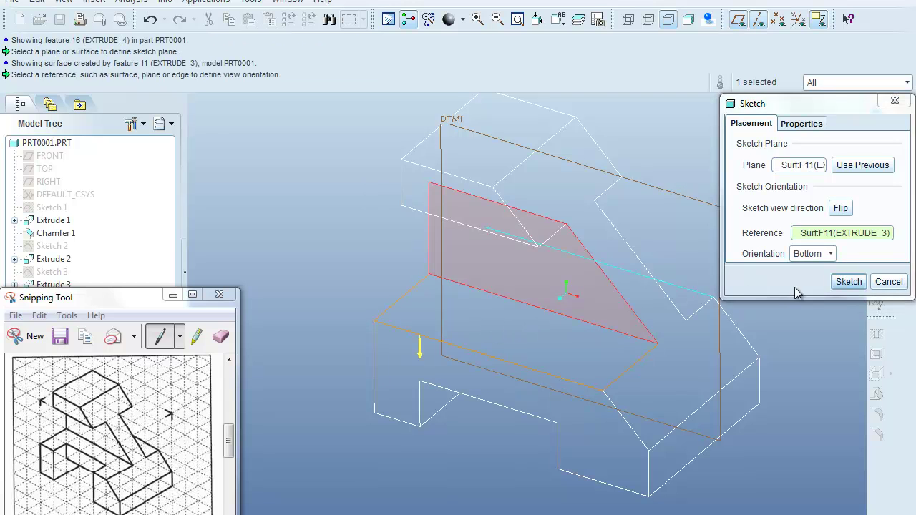
click(848, 281)
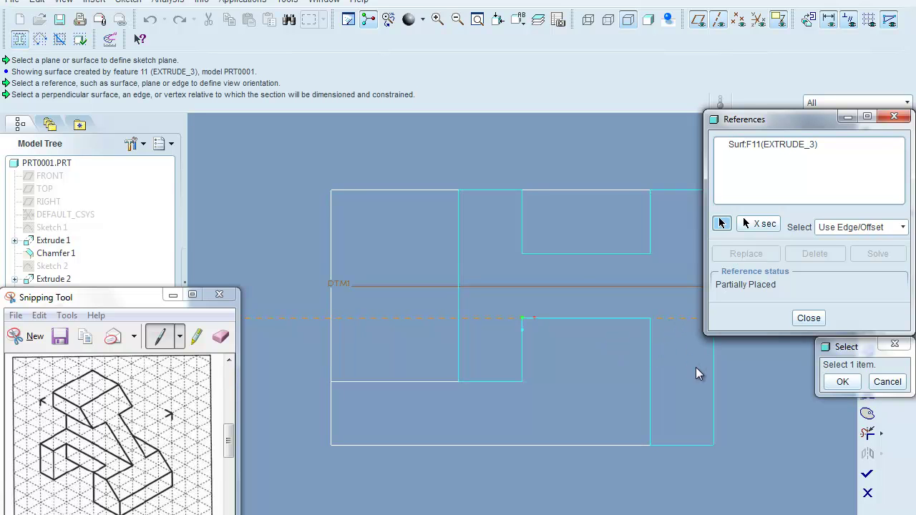
click(334, 405)
click(843, 382)
click(813, 319)
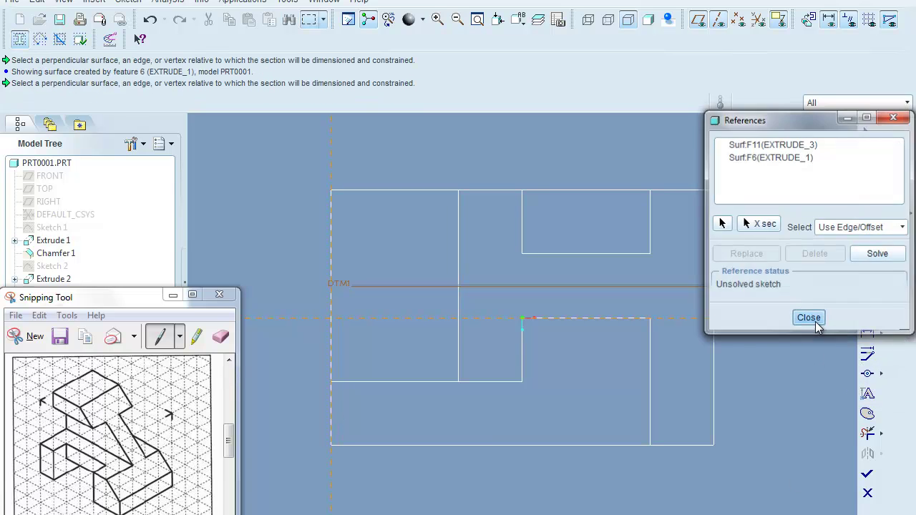
Step: Draw a rectangle with its bottom edge aligned to the outline's bottom line
click(866, 174)
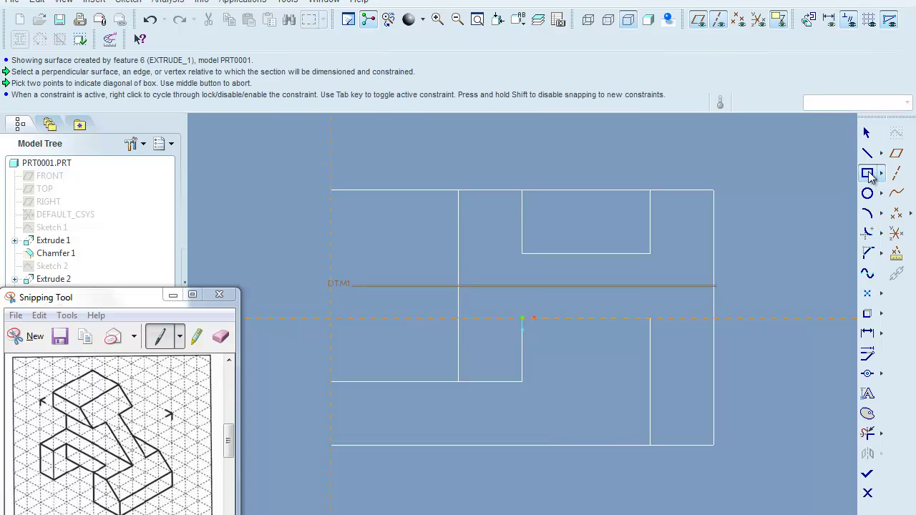
click(386, 453)
click(619, 399)
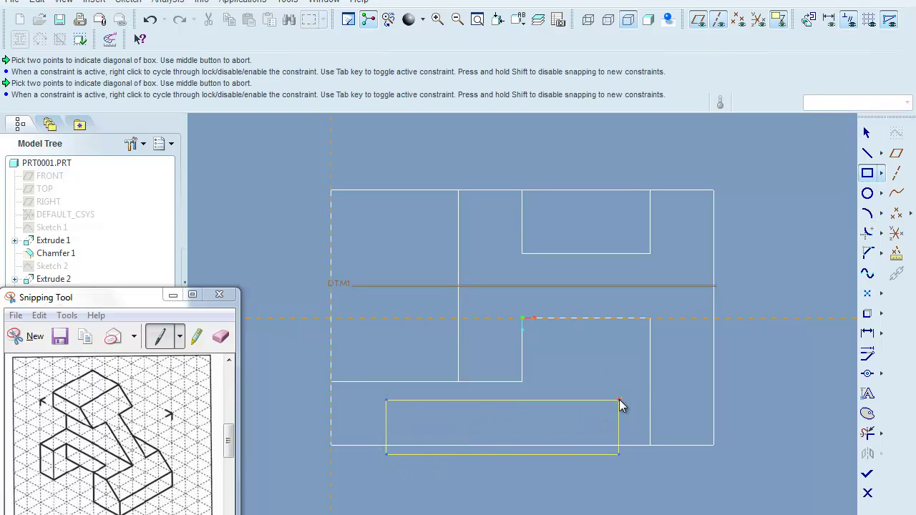
click(867, 373)
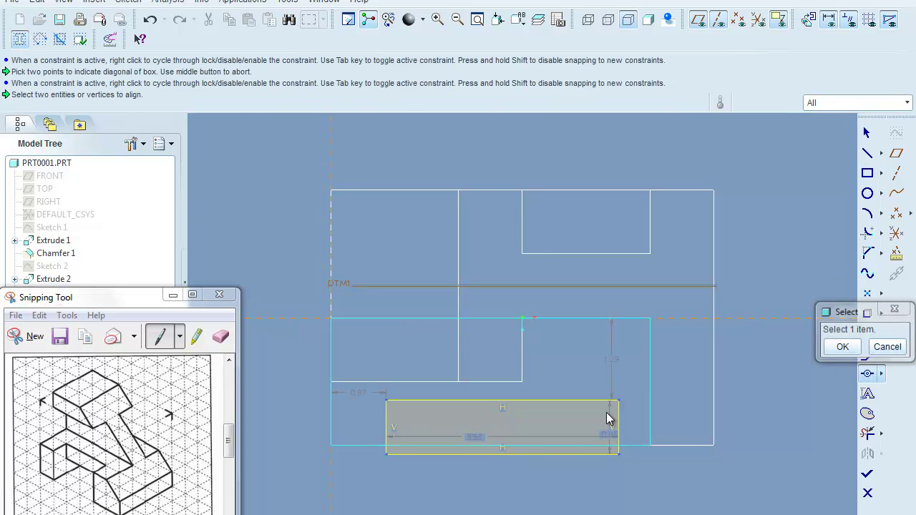
click(551, 454)
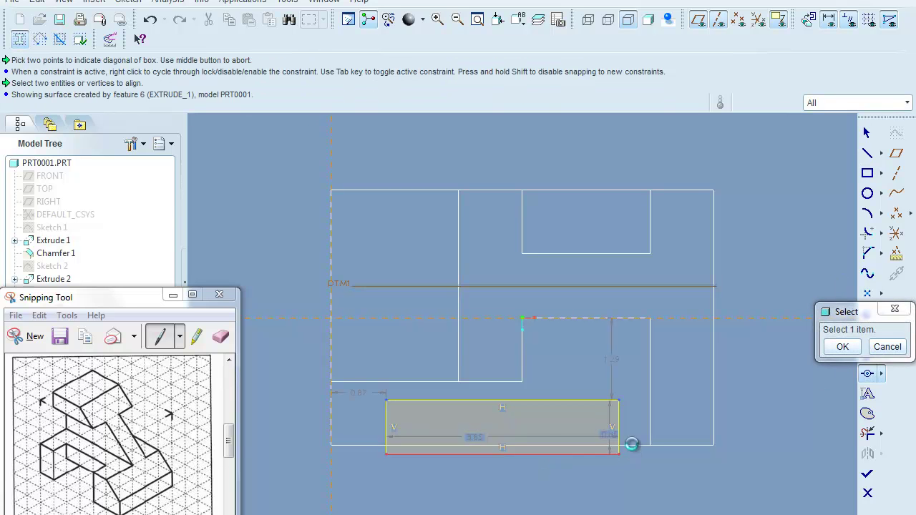
click(632, 445)
click(842, 347)
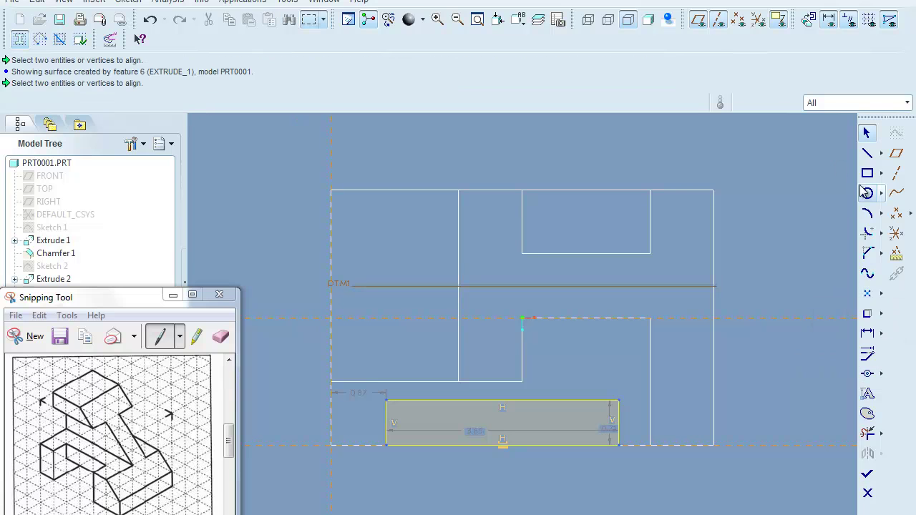
Step: Dimension the rectangle 1.00 from the left outer edge and 2.00 from the right outer edge
double_click(360, 399)
text(1)
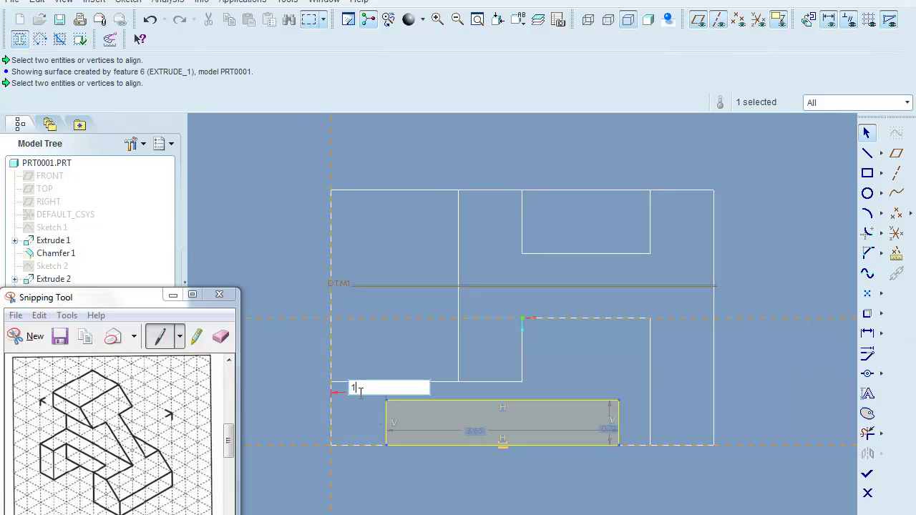
key(Return)
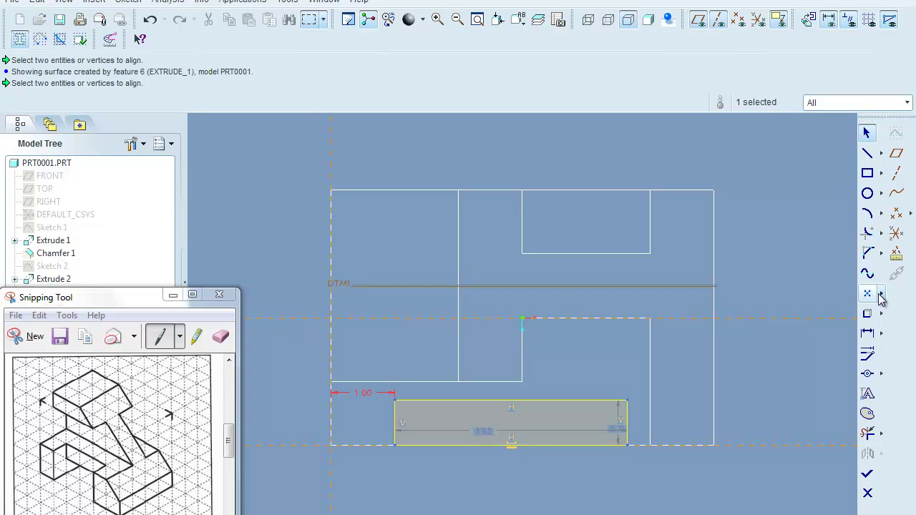
click(867, 333)
click(627, 422)
click(713, 427)
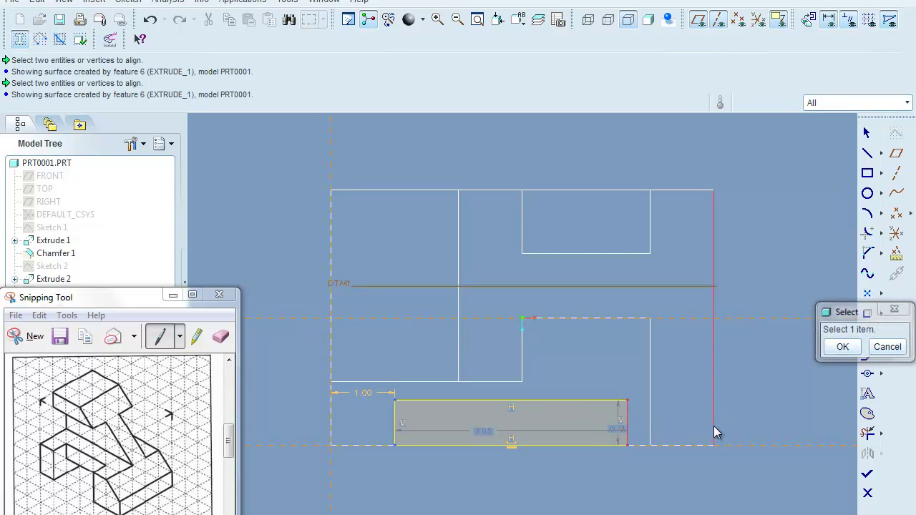
middle_click(682, 400)
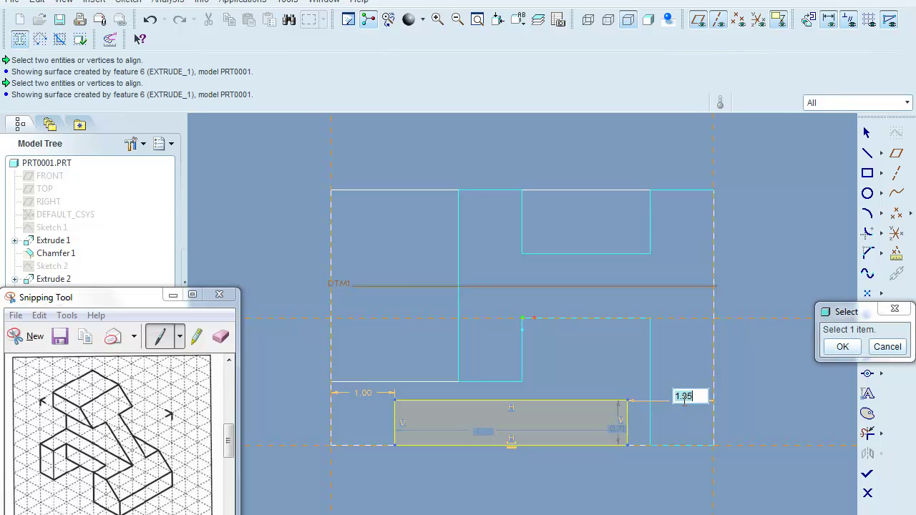
key(Return)
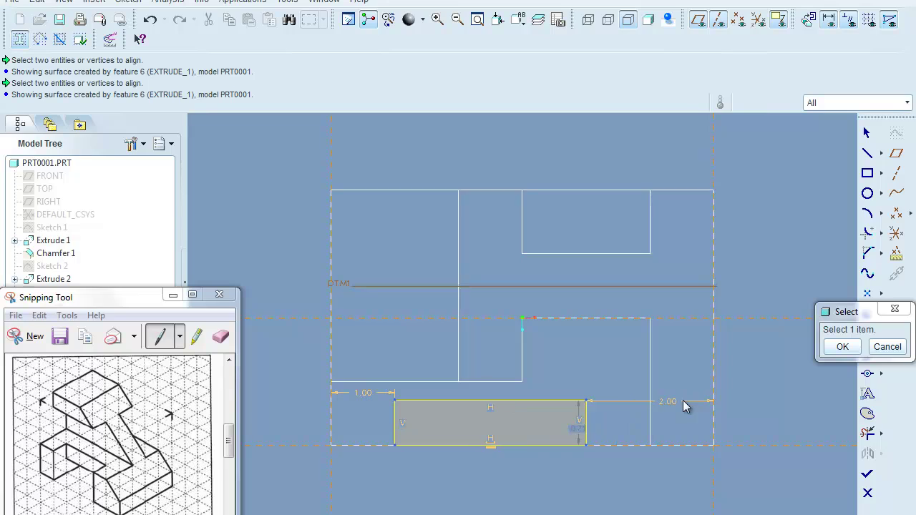
click(842, 347)
mouse_move(810, 370)
middle_down()
mouse_move(756, 379)
mouse_move(711, 317)
mouse_move(683, 375)
mouse_move(739, 364)
mouse_move(737, 384)
mouse_move(723, 379)
middle_up()
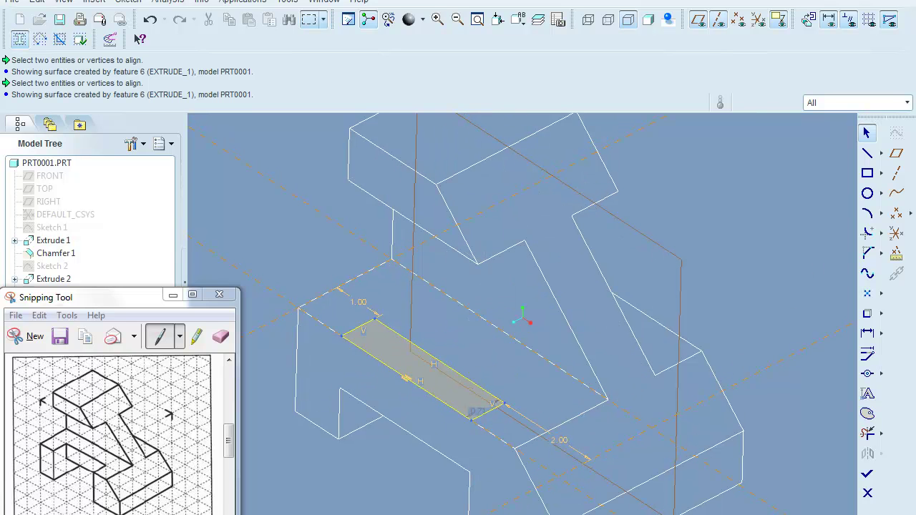
Step: Cut the slot rectangle 2.00 deep into the lower front block as a flipped remove-material extrude
click(869, 470)
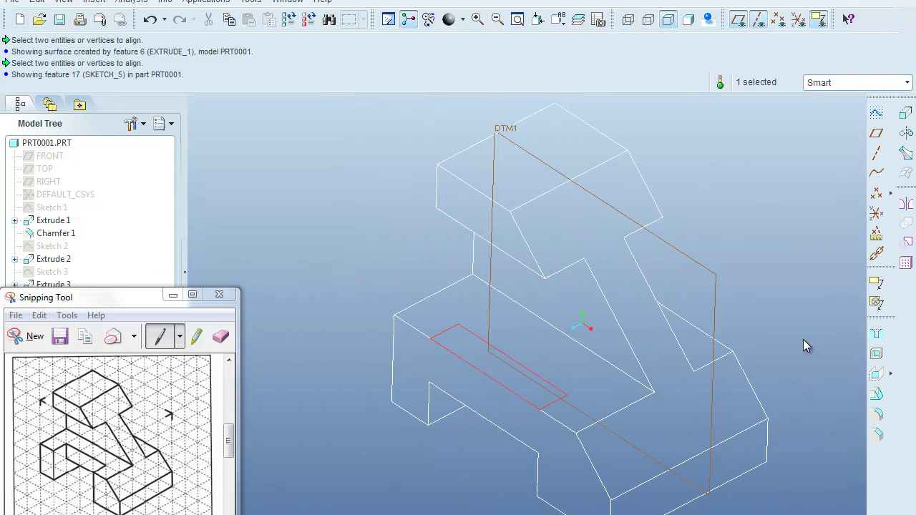
click(905, 113)
click(176, 63)
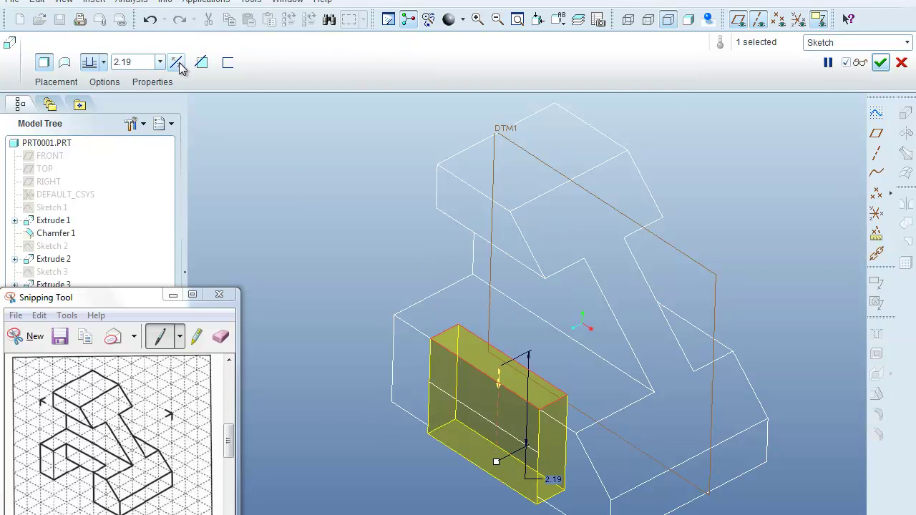
click(201, 63)
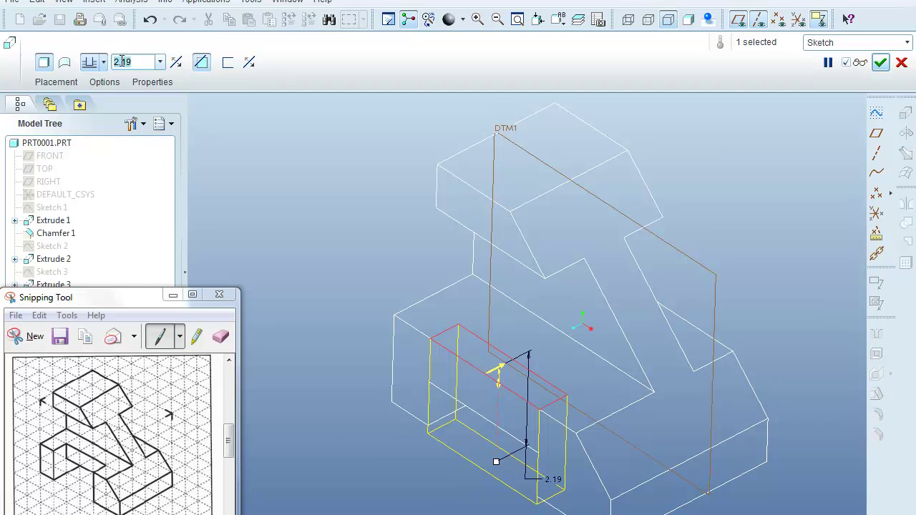
text(2)
key(Return)
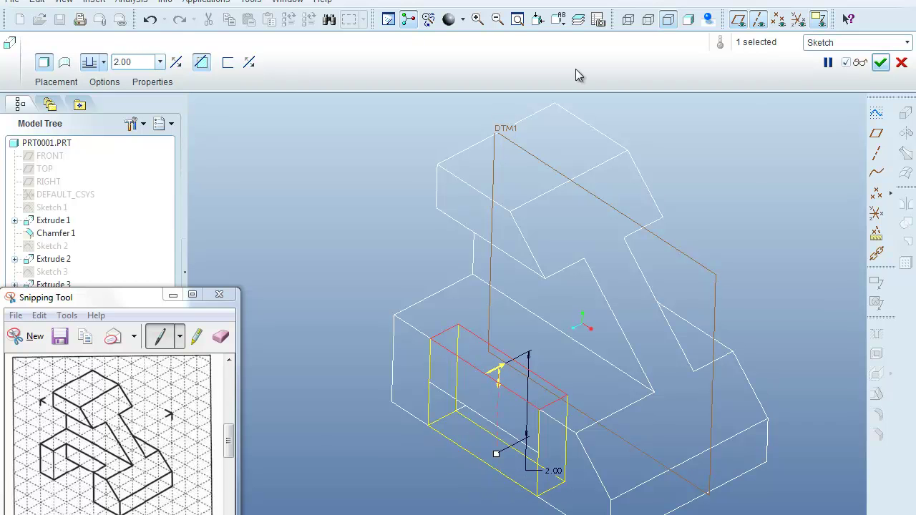
click(880, 63)
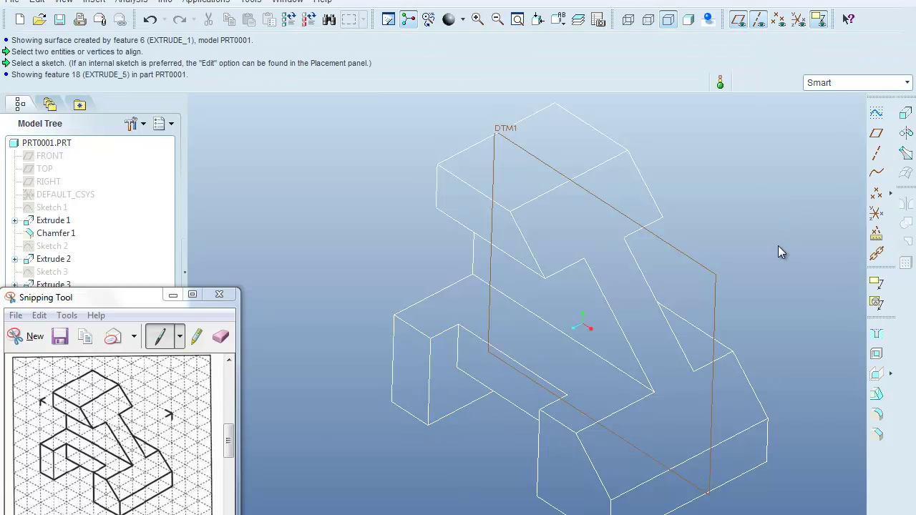
Step: Measure the length of the slot's short edge
click(136, 2)
mouse_move(154, 22)
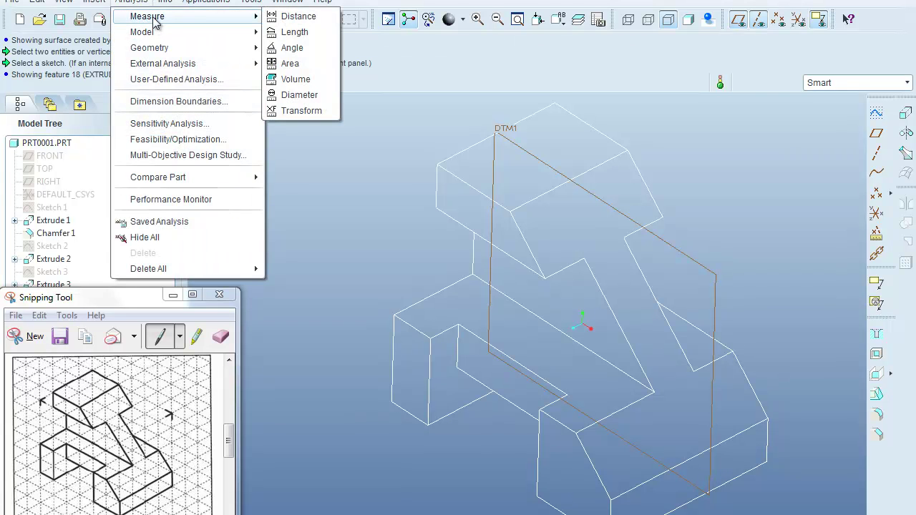
click(293, 34)
click(446, 334)
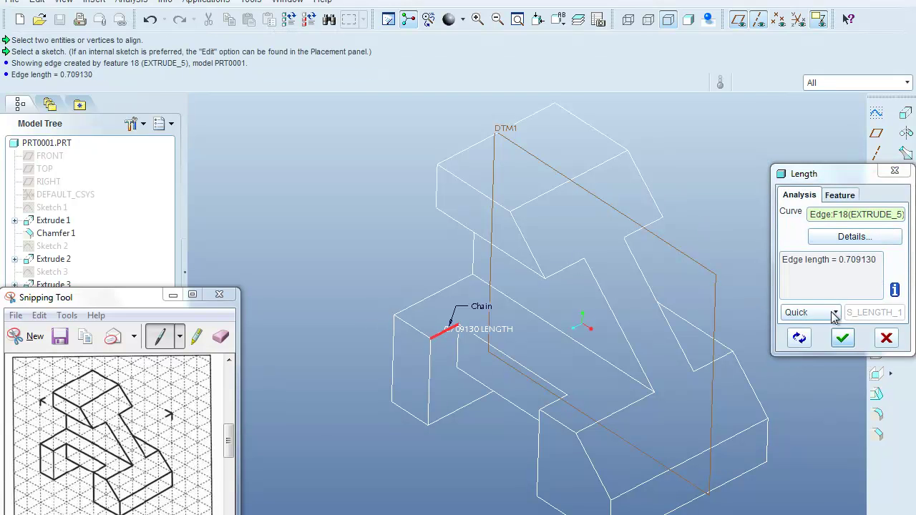
click(842, 339)
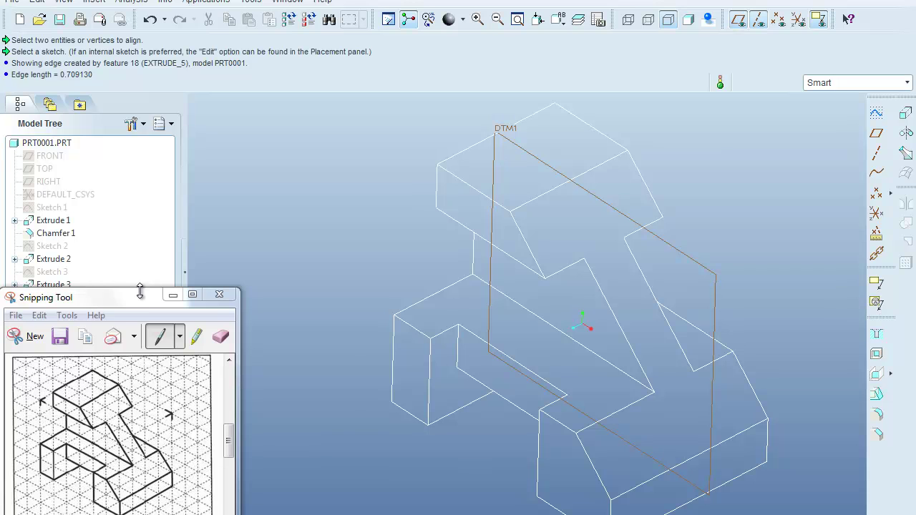
drag(141, 302, 261, 259)
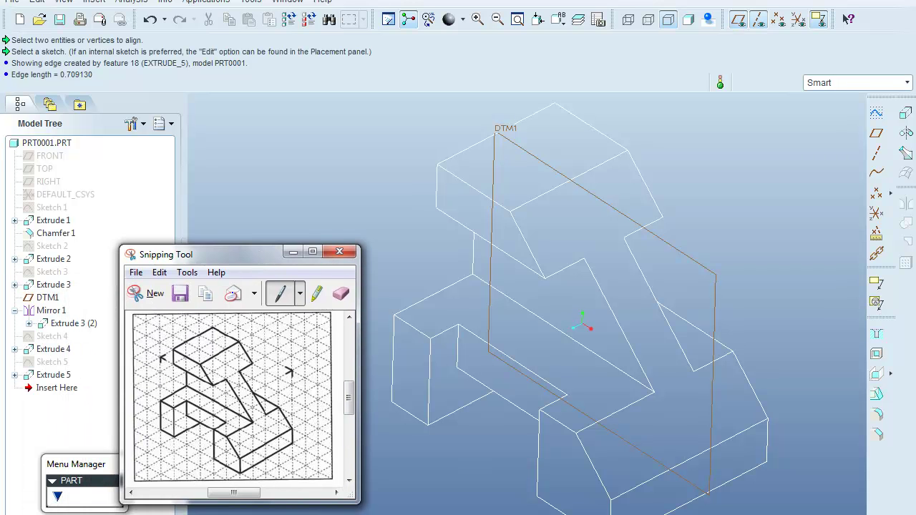
Step: Edit Sketch 5 of Extrude 5 to make the slot height 1.00
click(15, 375)
click(61, 392)
right_click(62, 392)
click(100, 411)
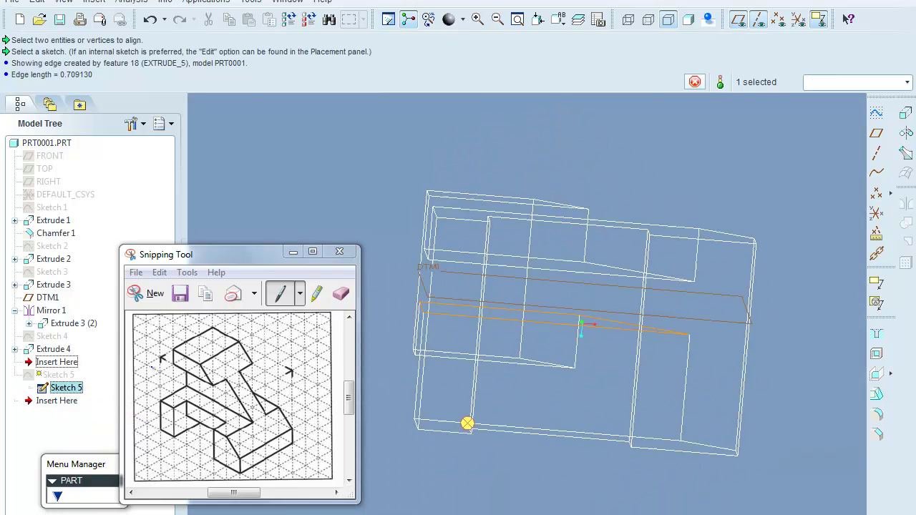
drag(260, 258, 146, 307)
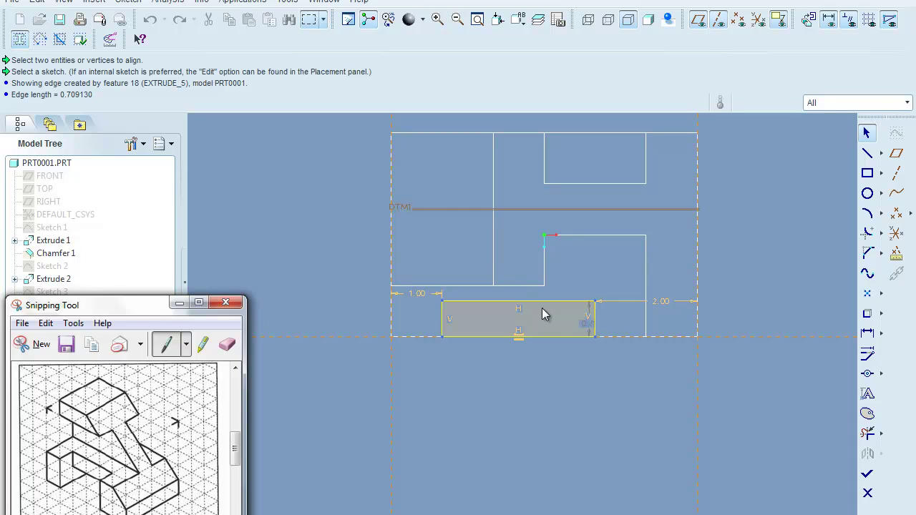
click(589, 323)
text(1)
key(Return)
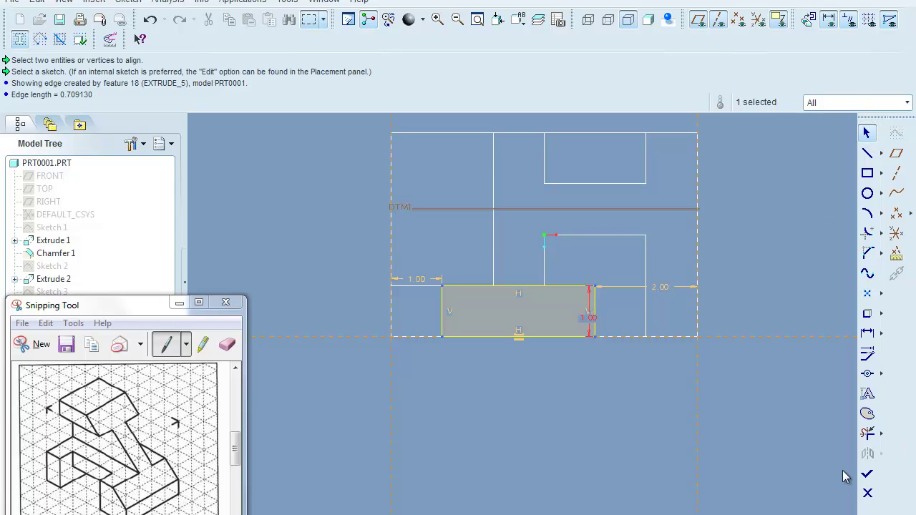
click(867, 474)
mouse_move(666, 464)
middle_down()
mouse_move(609, 382)
mouse_move(566, 389)
mouse_move(611, 446)
middle_up()
scroll(611, 445, down, 3)
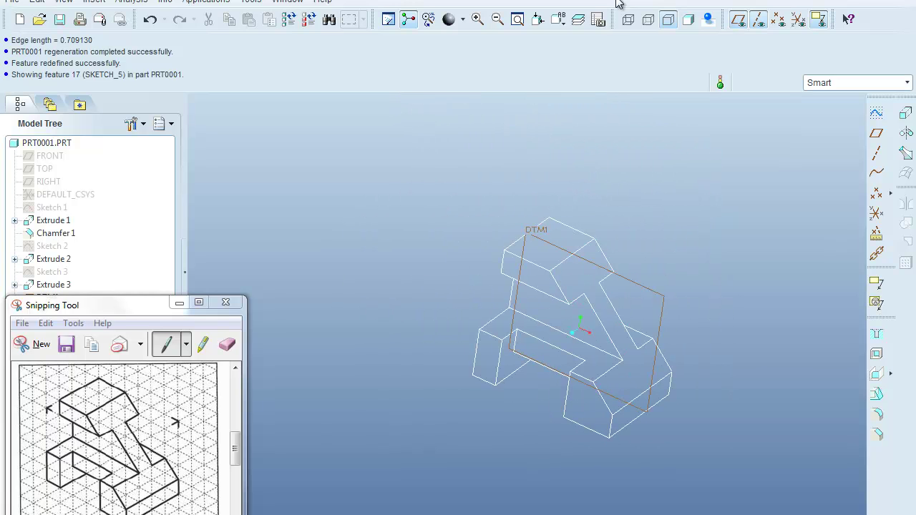
Step: Show the part in ISOMETRIC orientation, refit it, and hide the datum planes
click(560, 25)
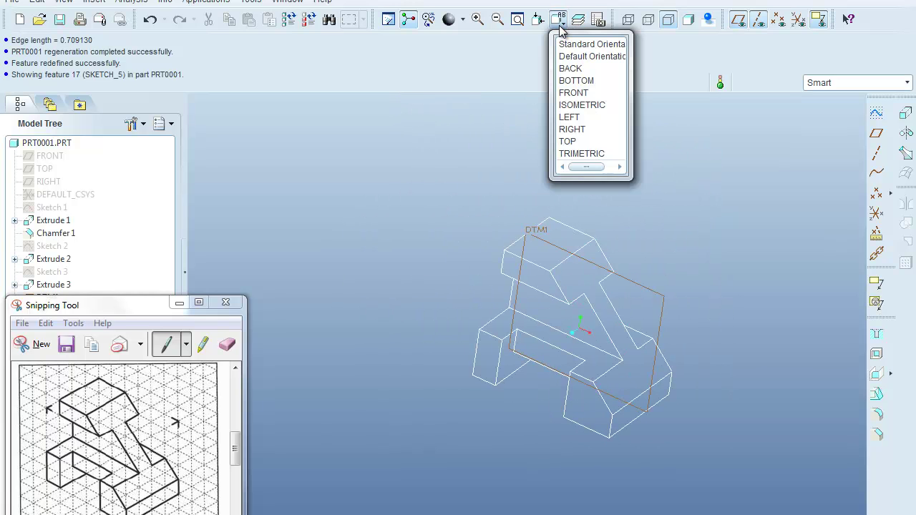
click(569, 105)
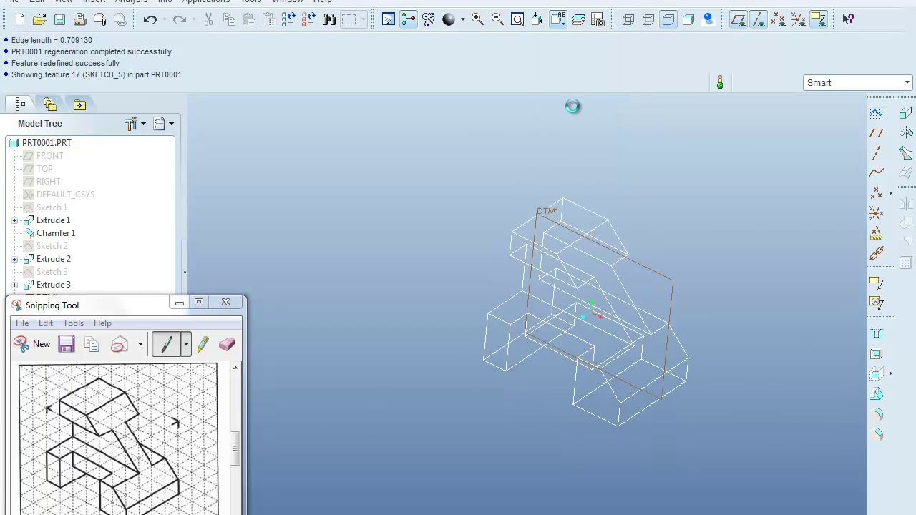
click(517, 22)
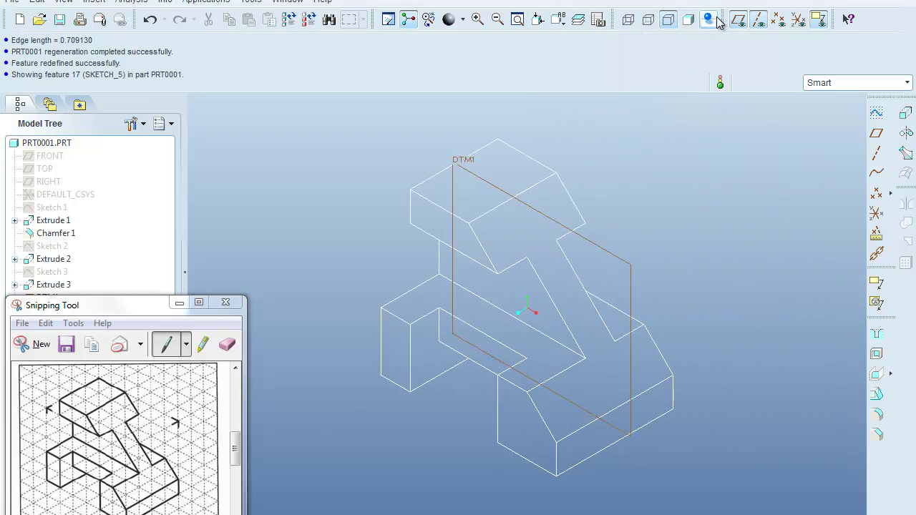
click(739, 20)
drag(150, 311, 200, 185)
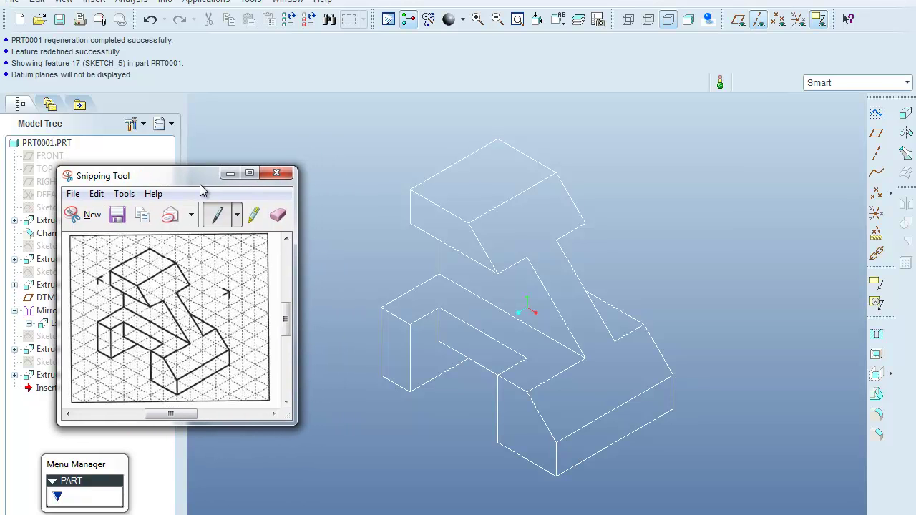
Step: Measure the model's volume, giving 46.5000
click(133, 2)
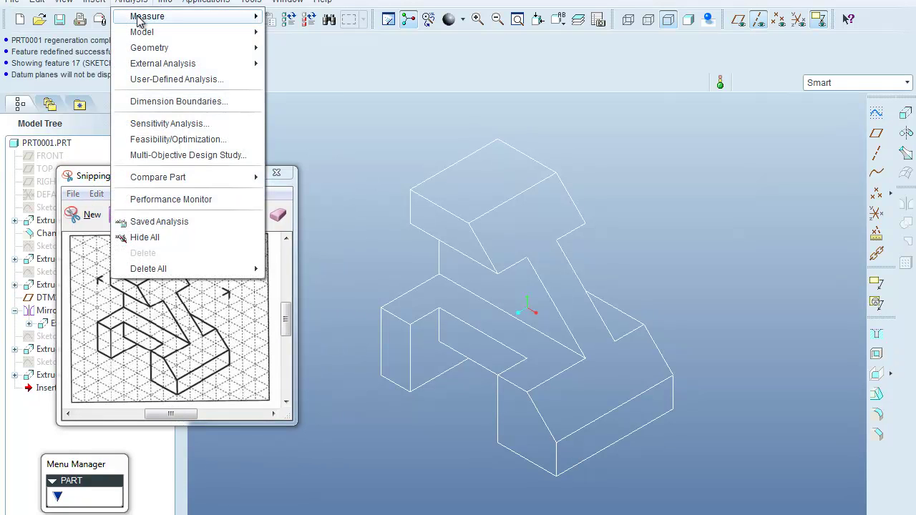
mouse_move(140, 16)
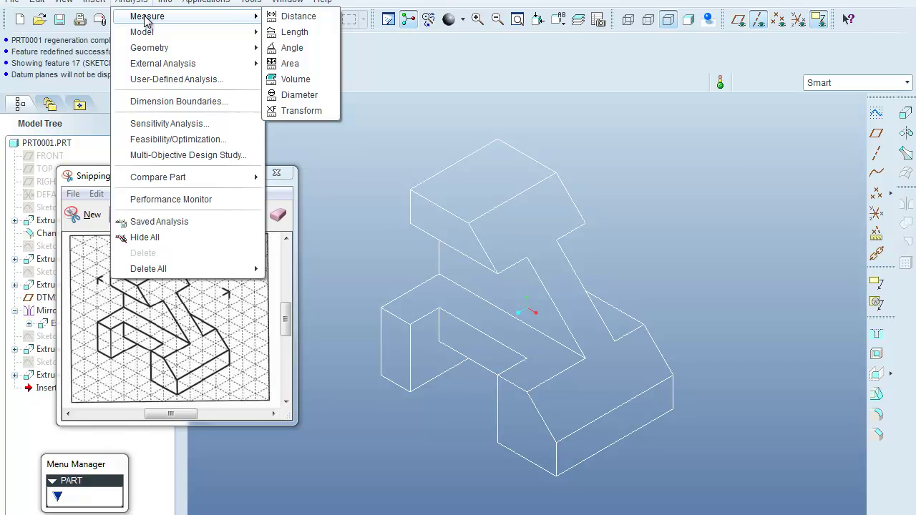
click(300, 80)
drag(779, 154, 745, 40)
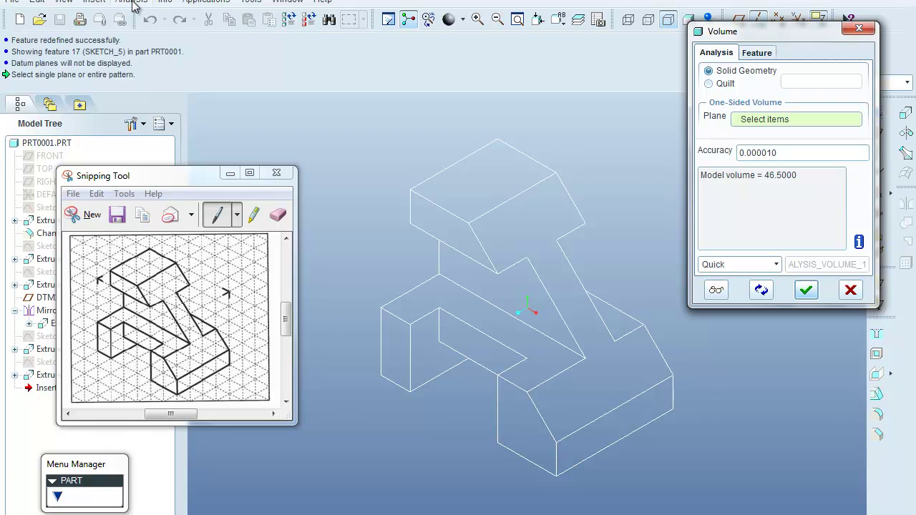
Step: Measure the areas of the chamfer face (12.7279) and the Extrude 1 faces (5.50000)
click(133, 3)
mouse_move(225, 20)
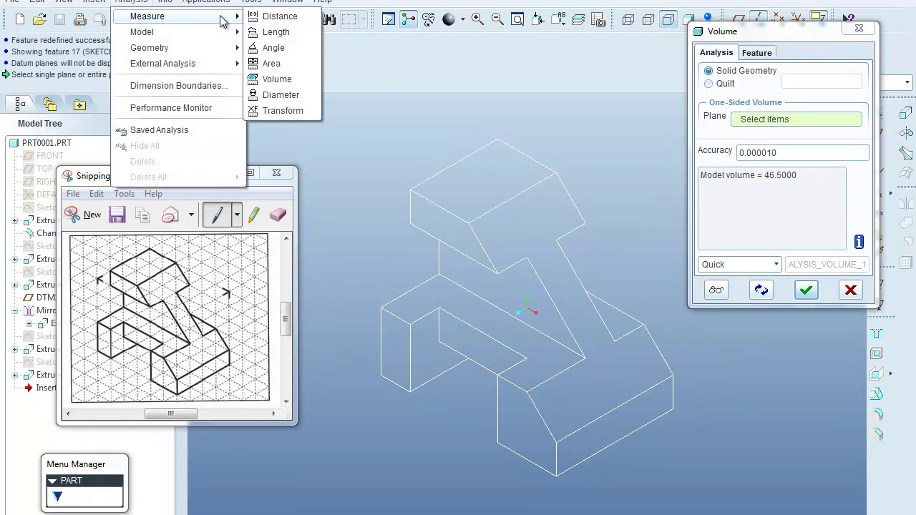
click(276, 62)
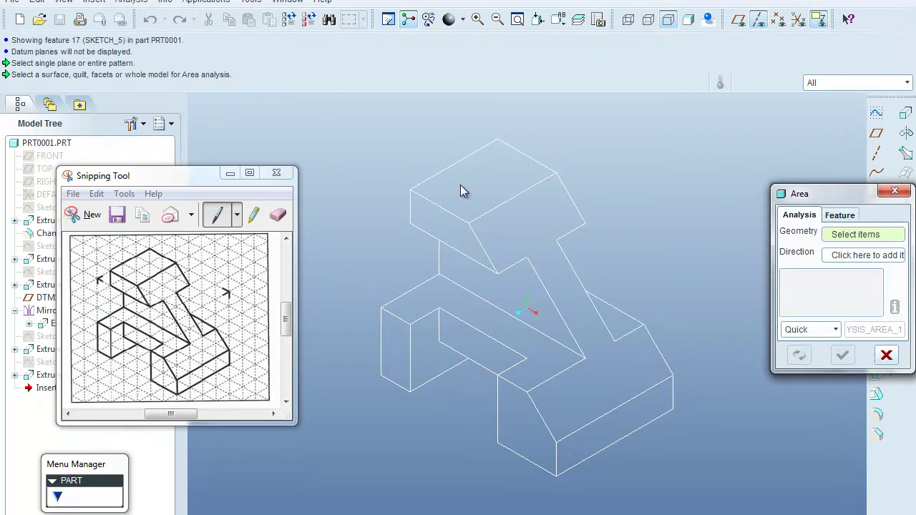
click(514, 232)
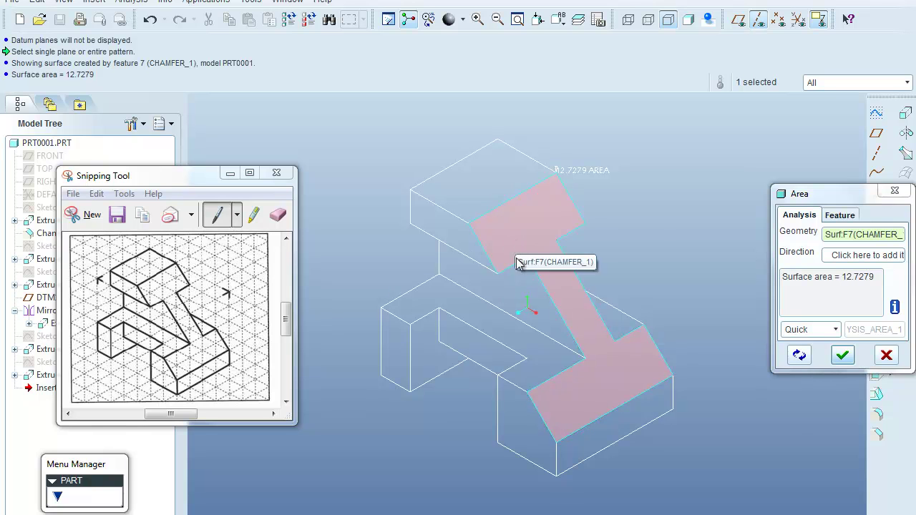
click(520, 414)
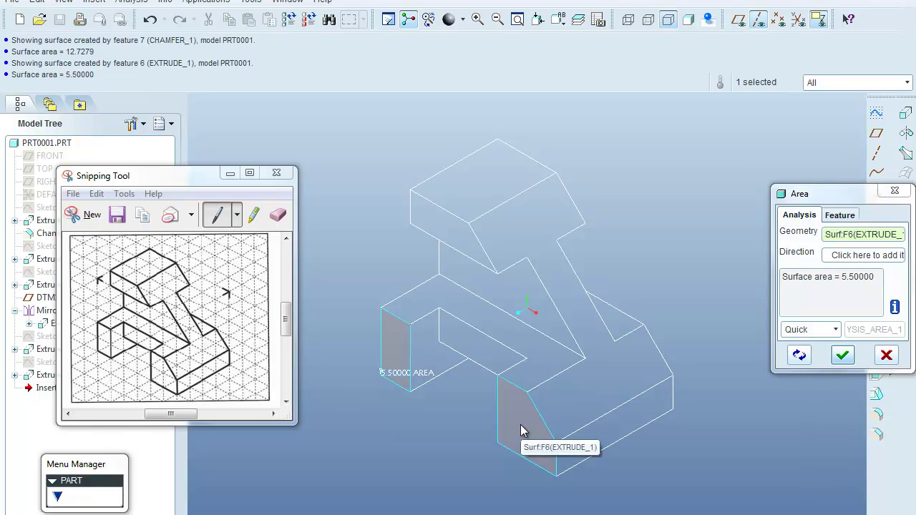
click(843, 355)
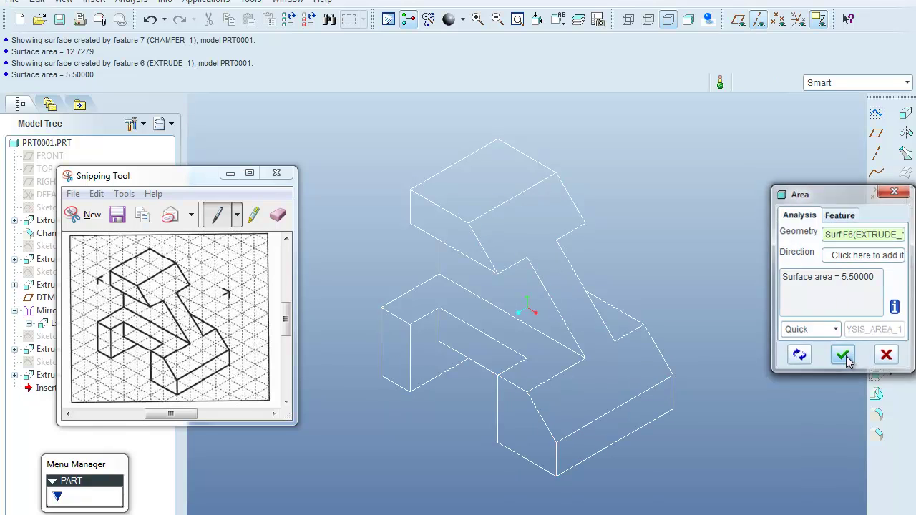